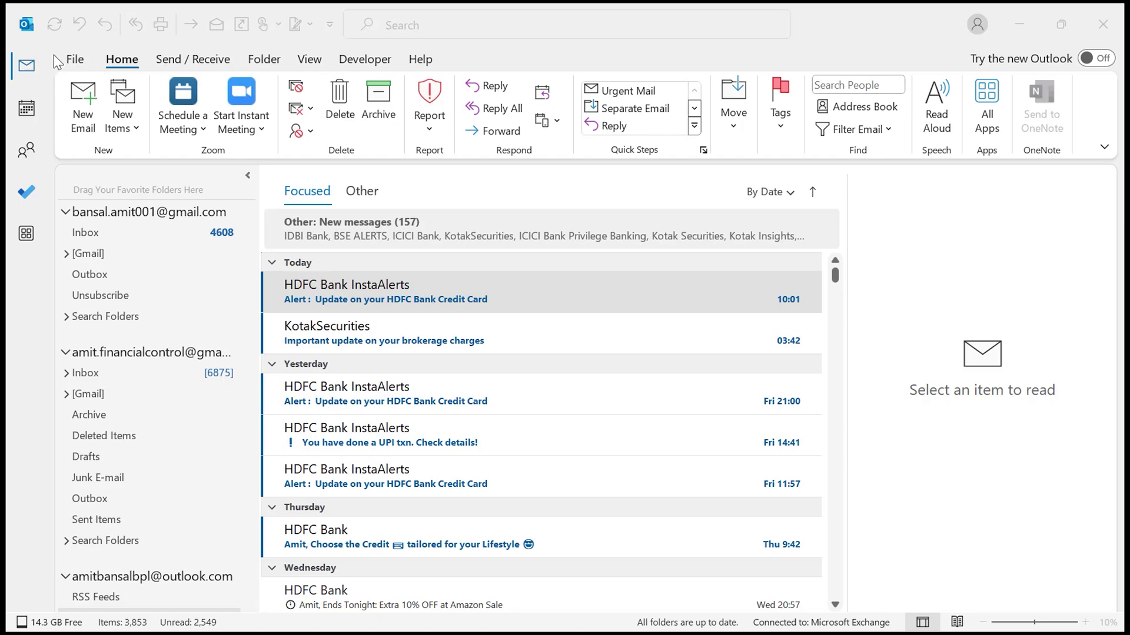
- Open Rules and Alerts and apply changes to the current account's Inbox folder
left_click(75, 62)
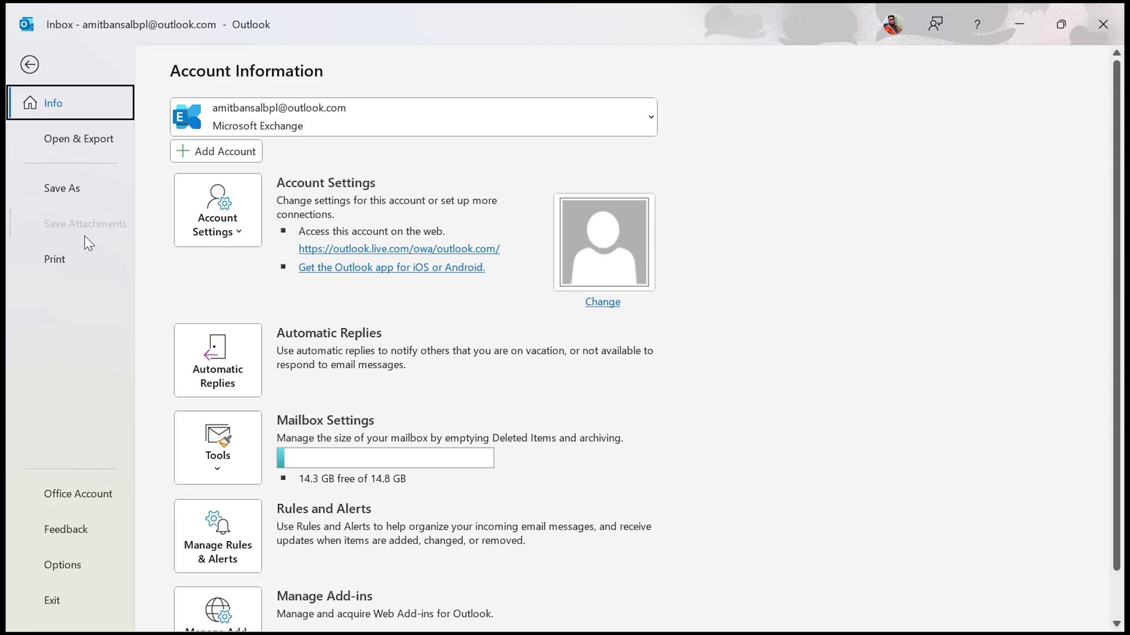
left_click(235, 555)
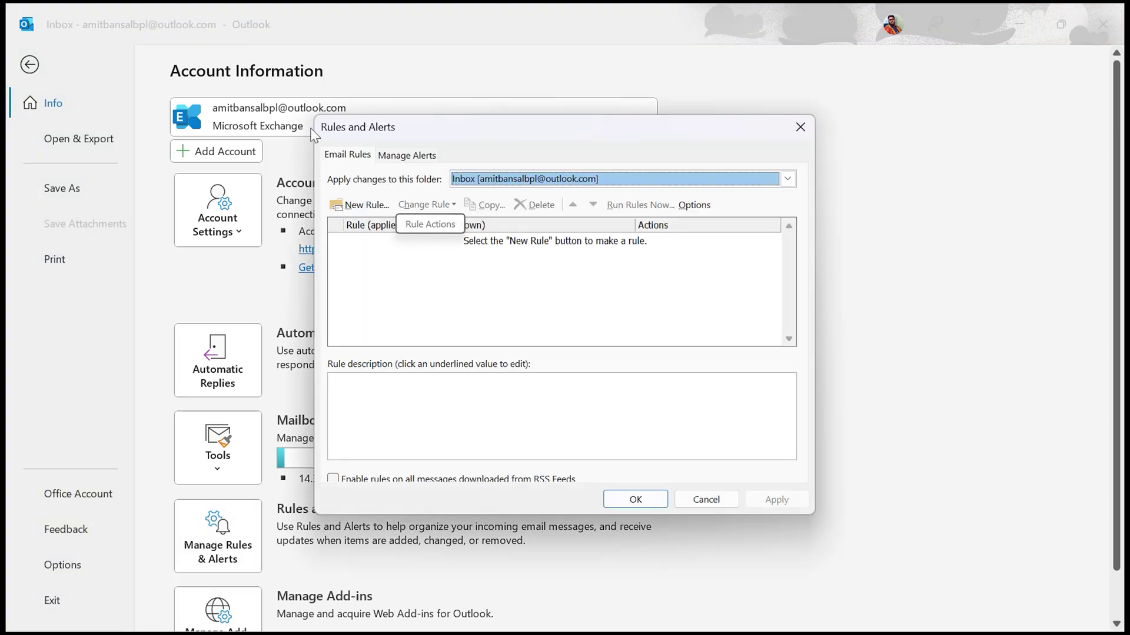
left_click_drag(411, 133, 309, 112)
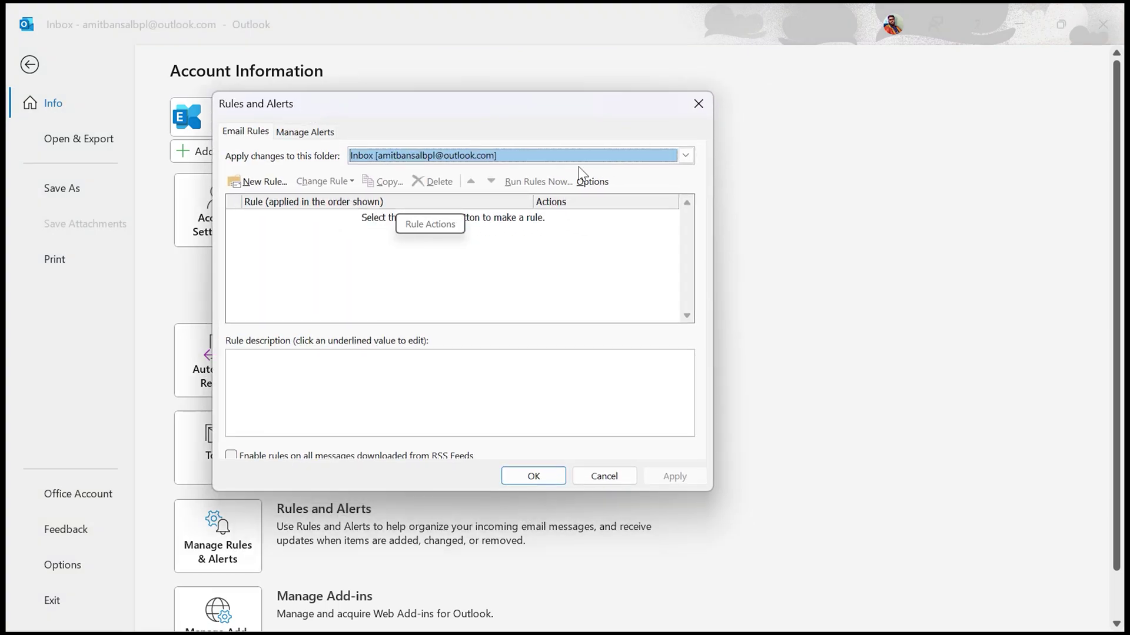
left_click(686, 155)
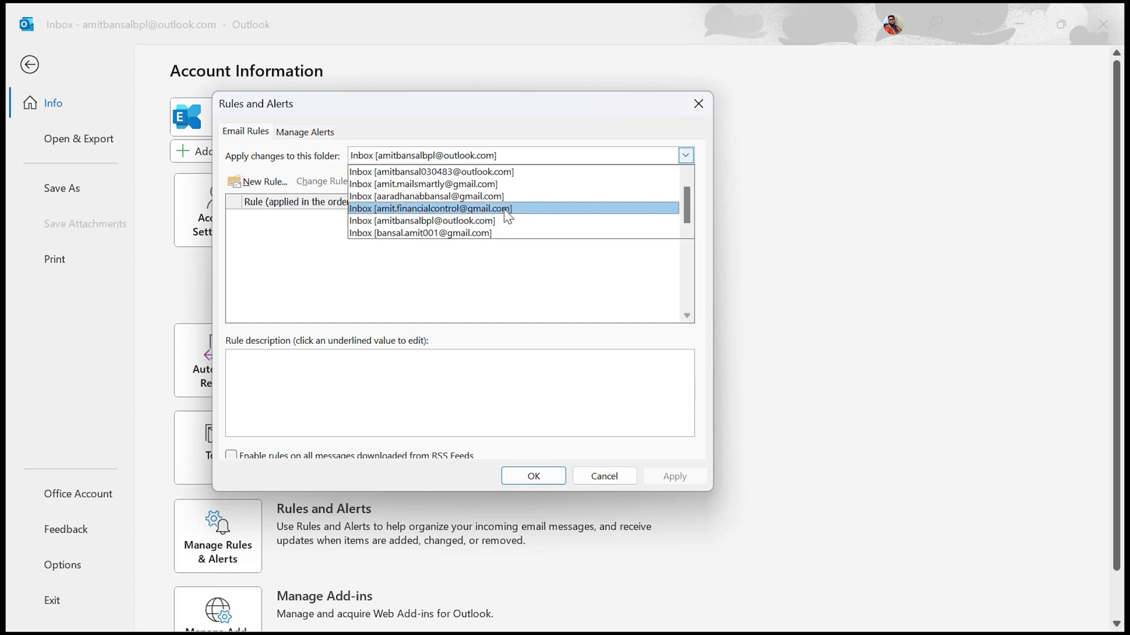
left_click(487, 222)
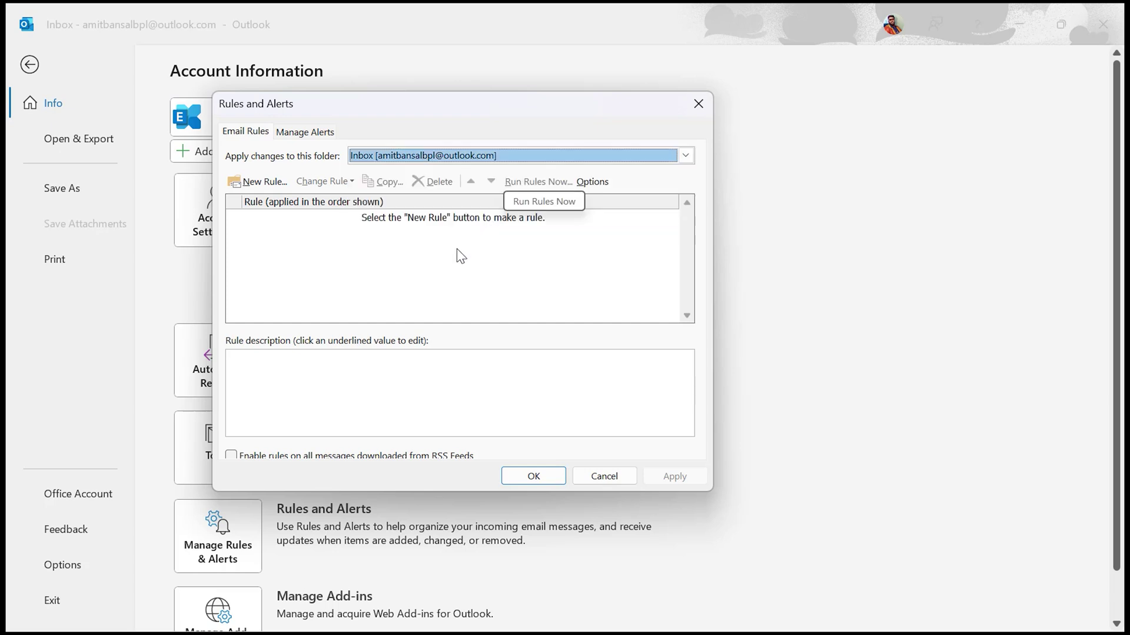
- Create a new blank rule using 'Apply rule on messages I receive' and continue to conditions
left_click(252, 185)
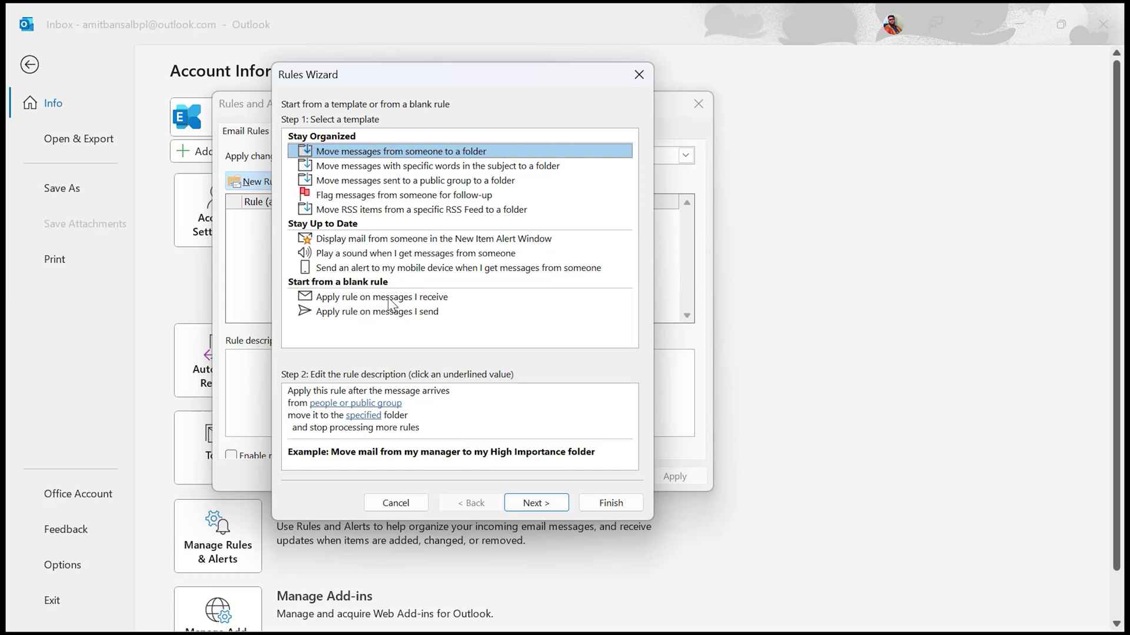
left_click(338, 299)
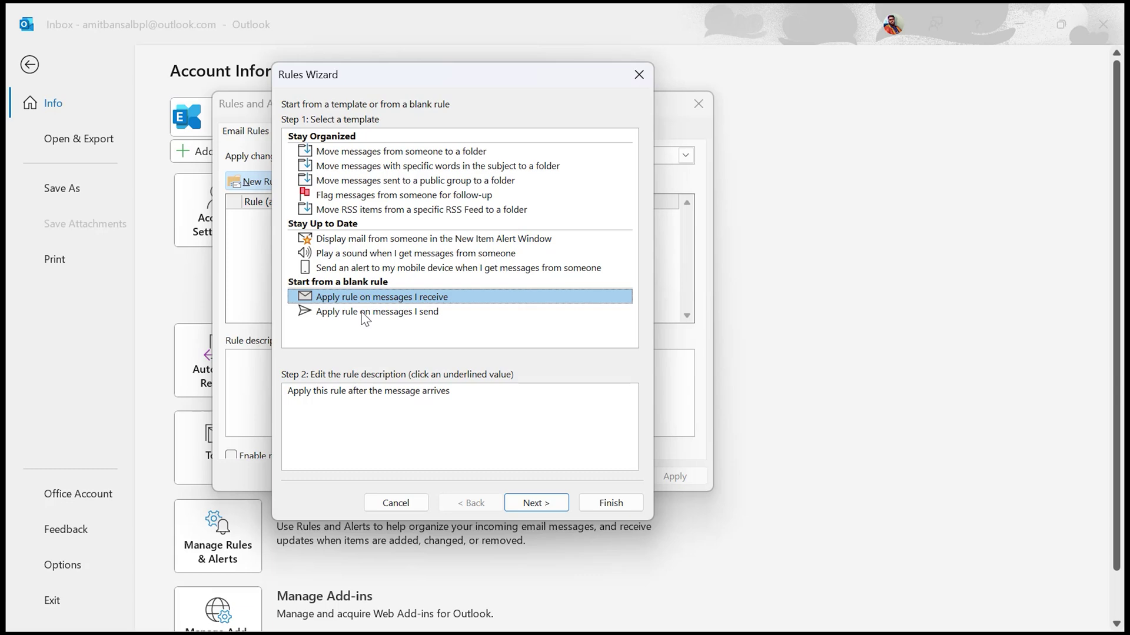
left_click(542, 504)
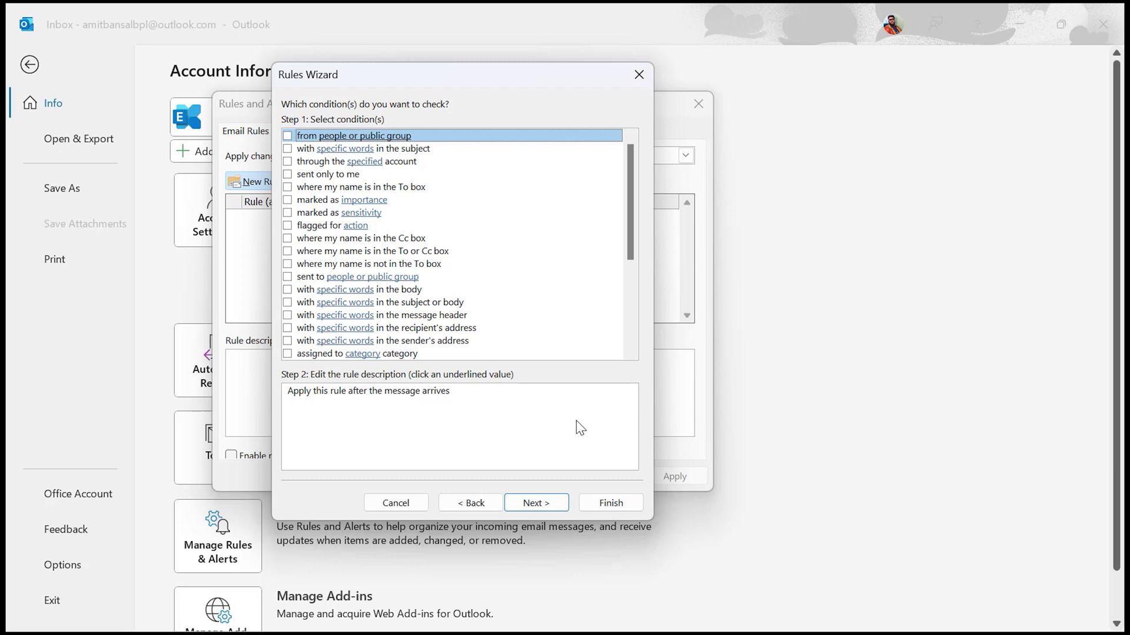
- Add the 'from people or public group' condition and enter the sender's e-mail address
left_click(288, 162)
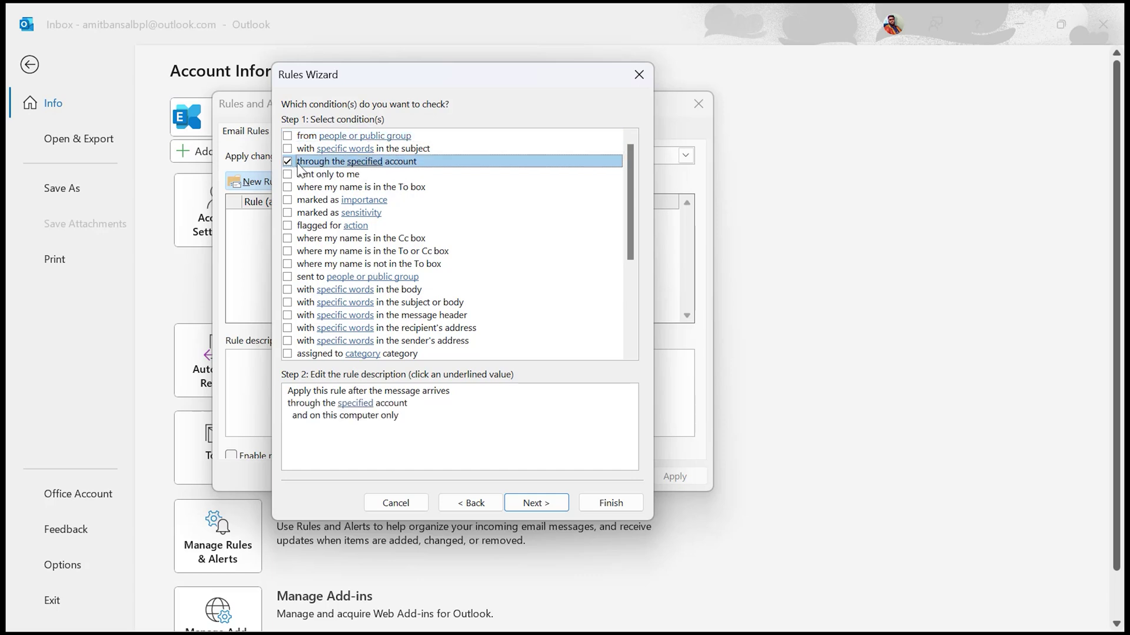
left_click(535, 504)
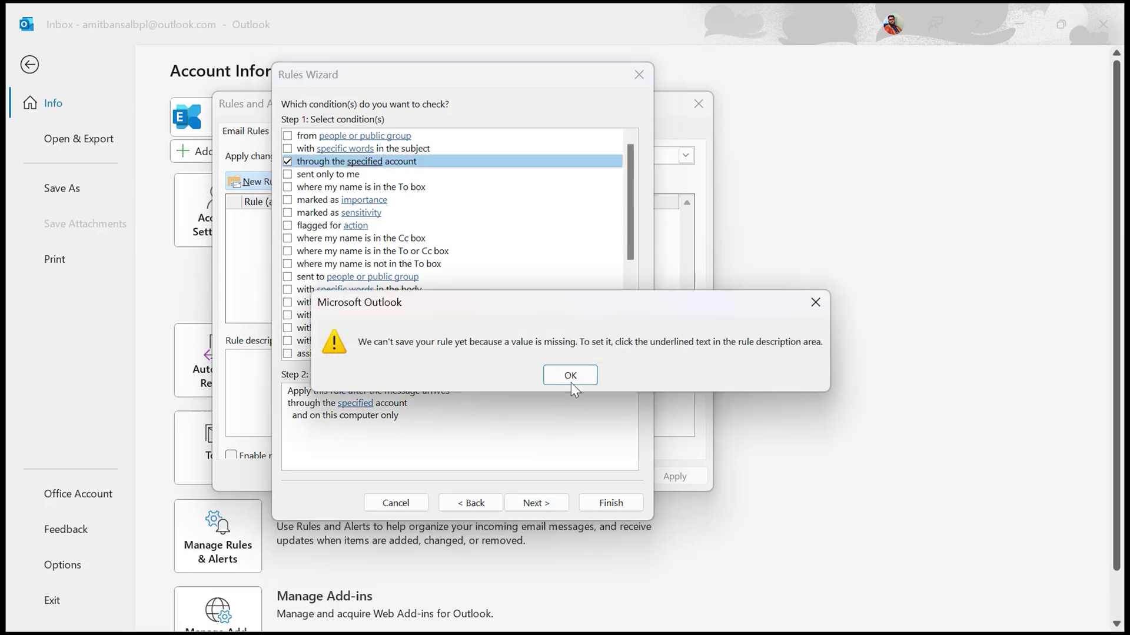
left_click(570, 377)
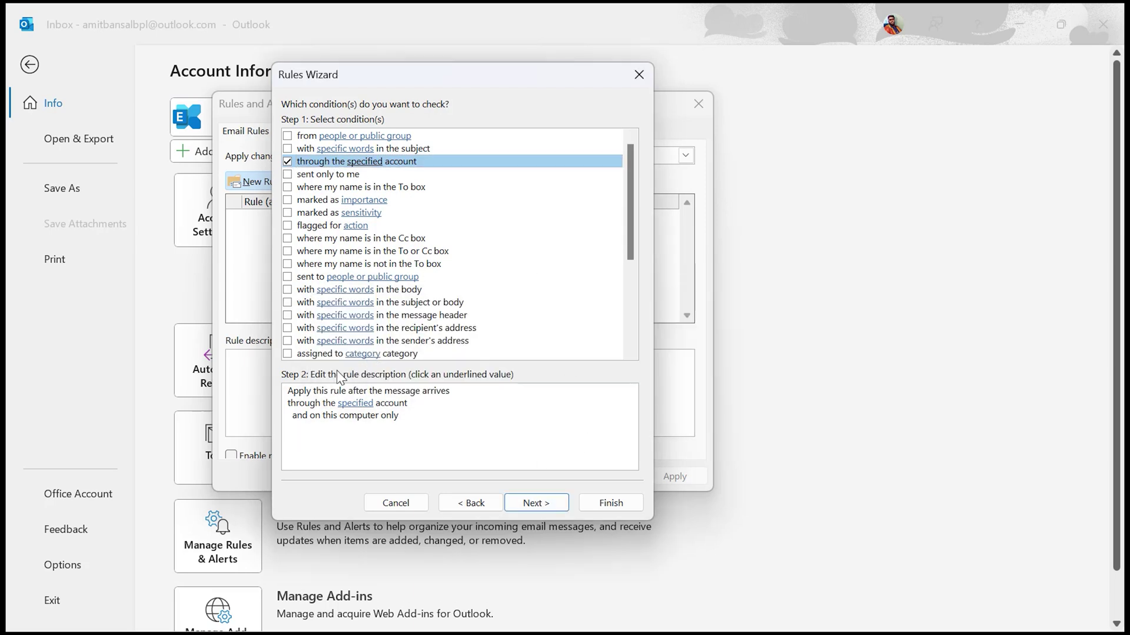
left_click(345, 405)
left_click(349, 406)
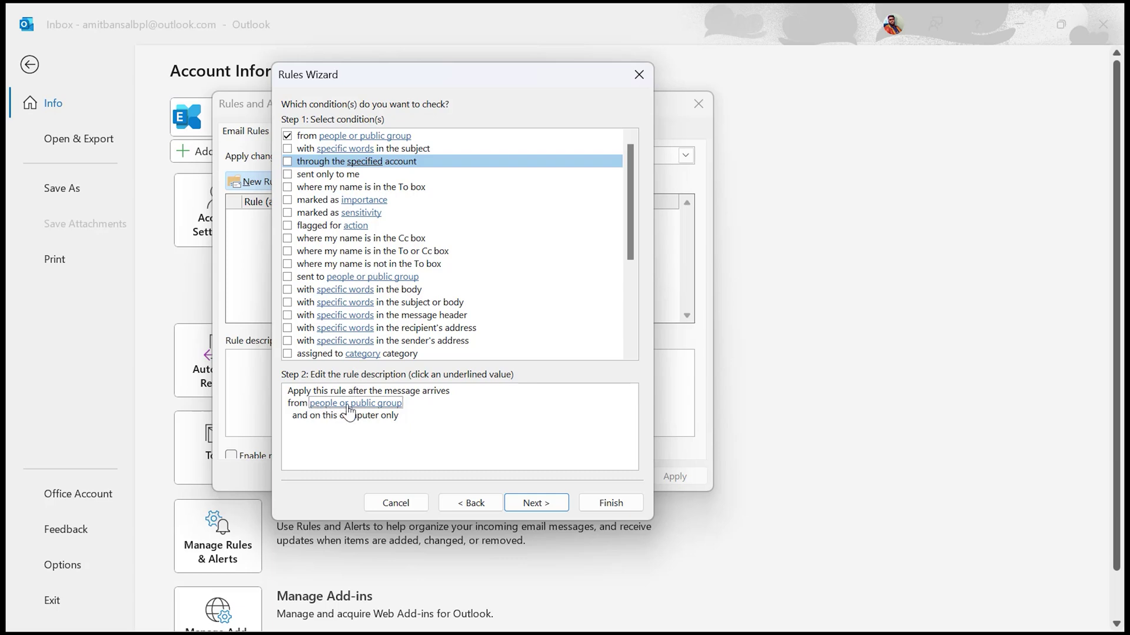
left_click(349, 406)
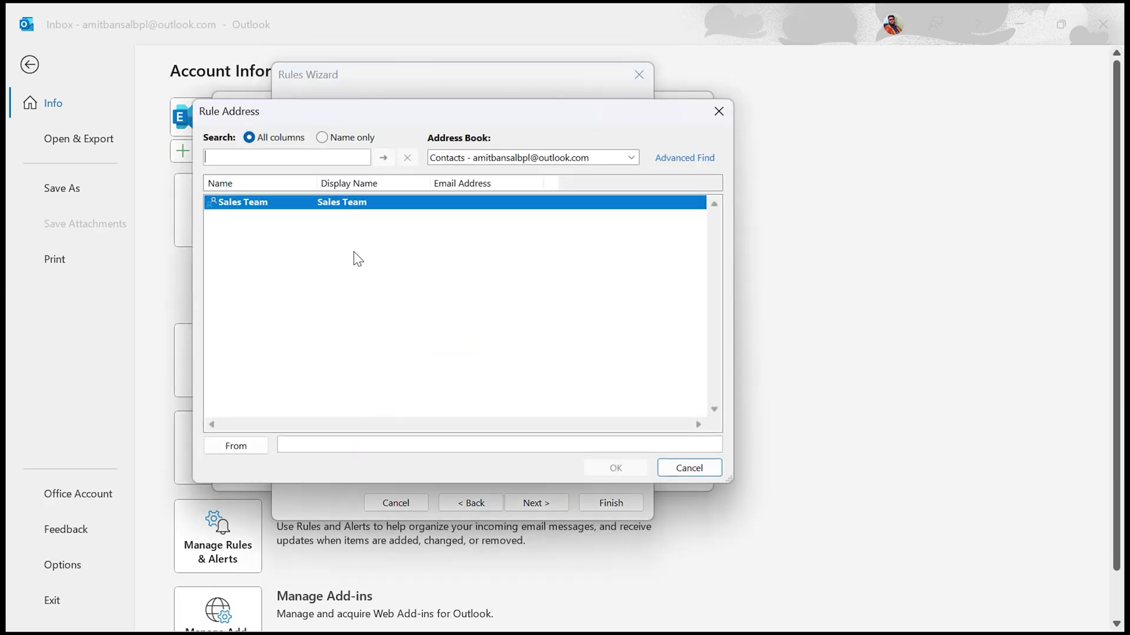
left_click(313, 443)
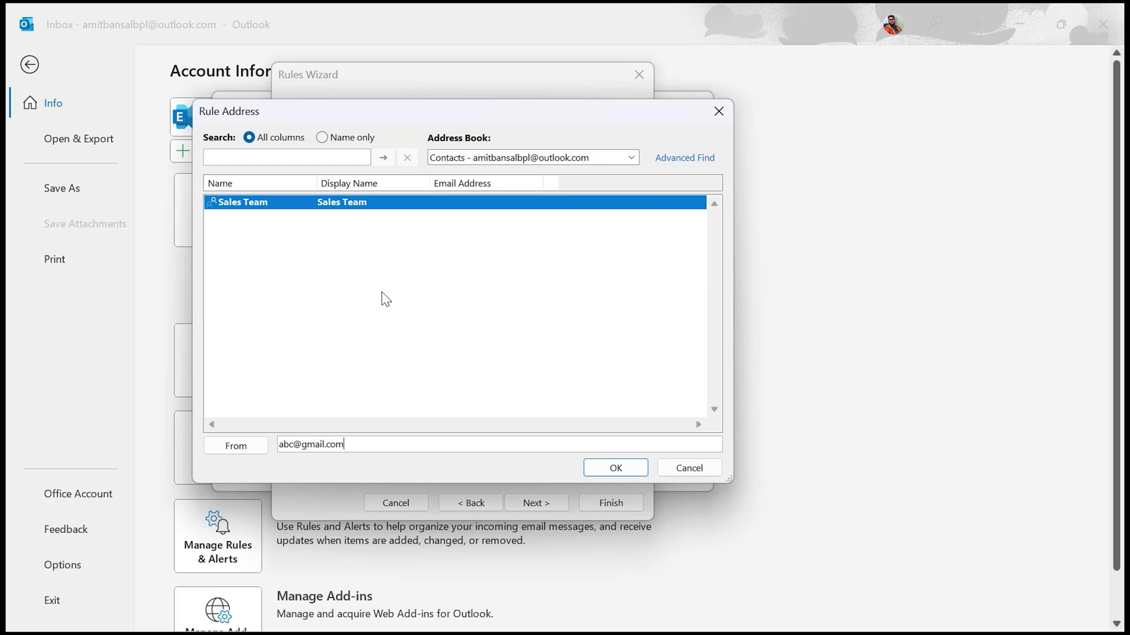
left_click(630, 465)
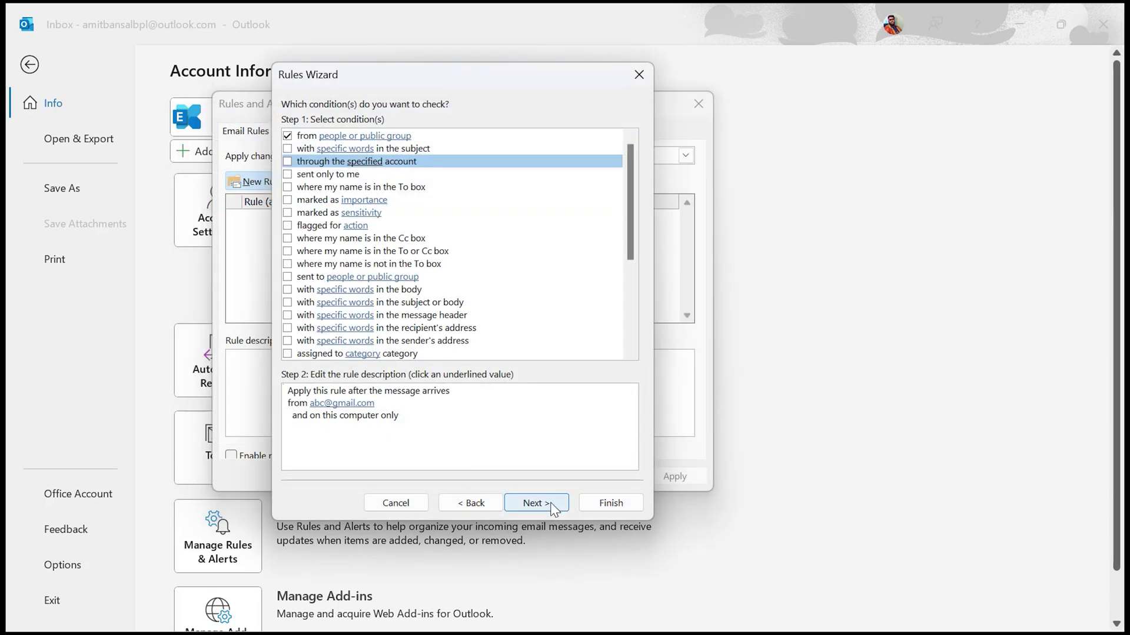
- Tick 'move it to the specified folder' with HDFC ALERT as destination, plus 'mark it as read'
left_click(535, 503)
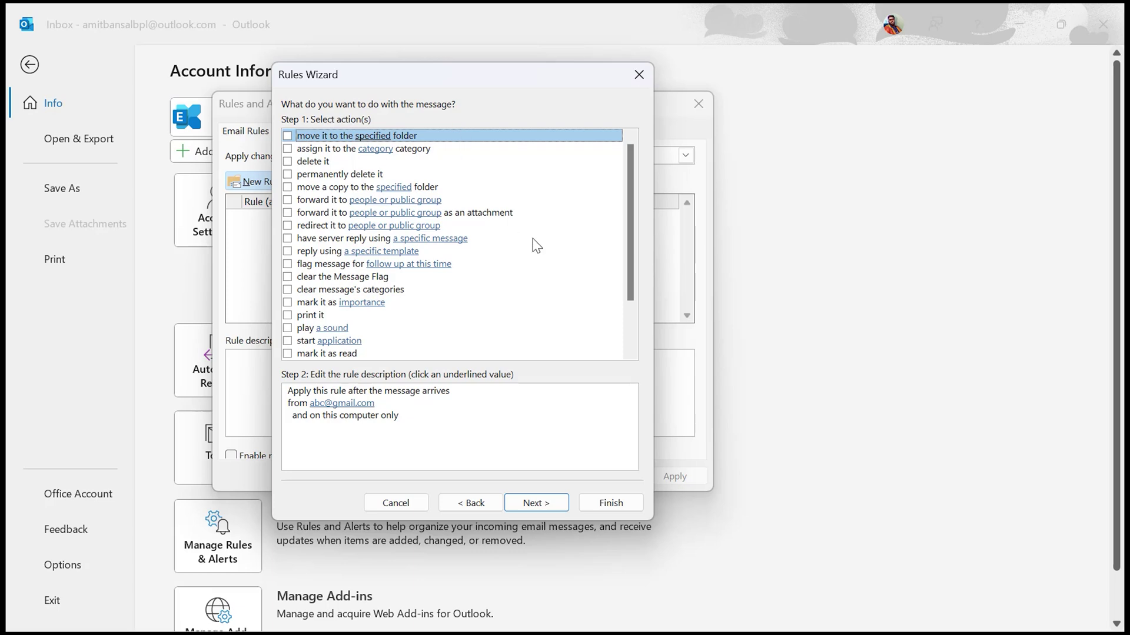
key("space")
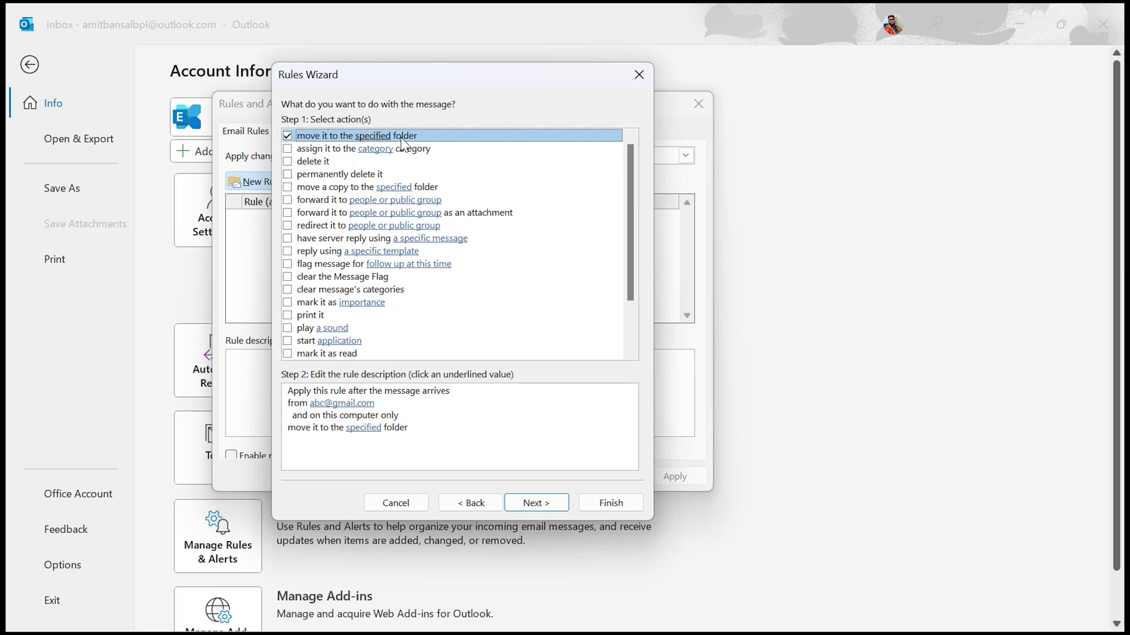
left_click(287, 354)
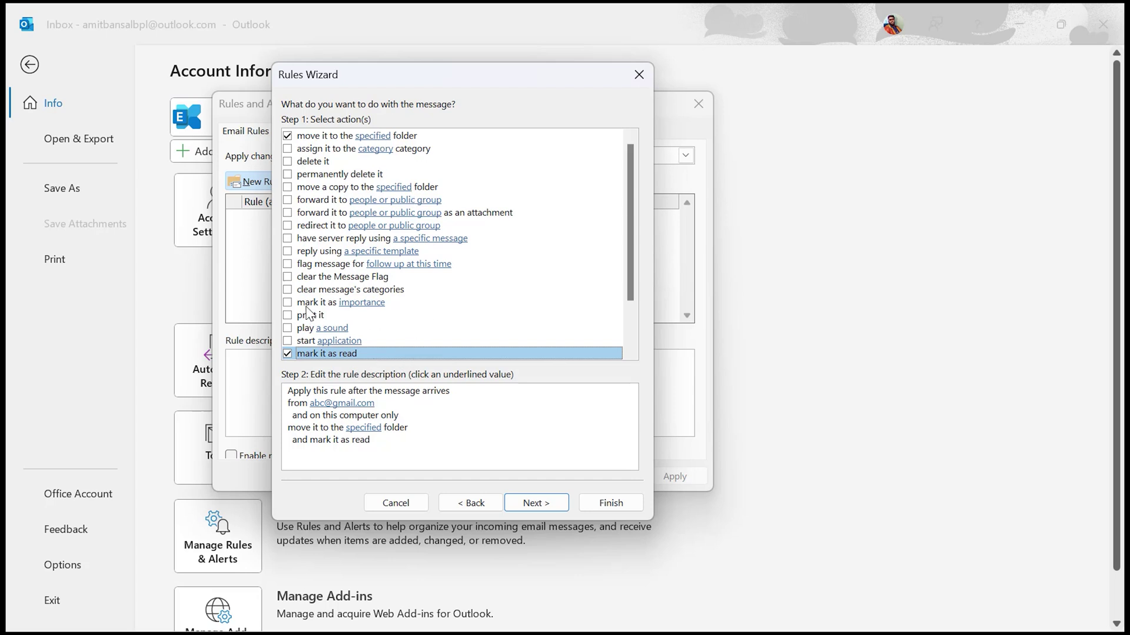
left_click(333, 393)
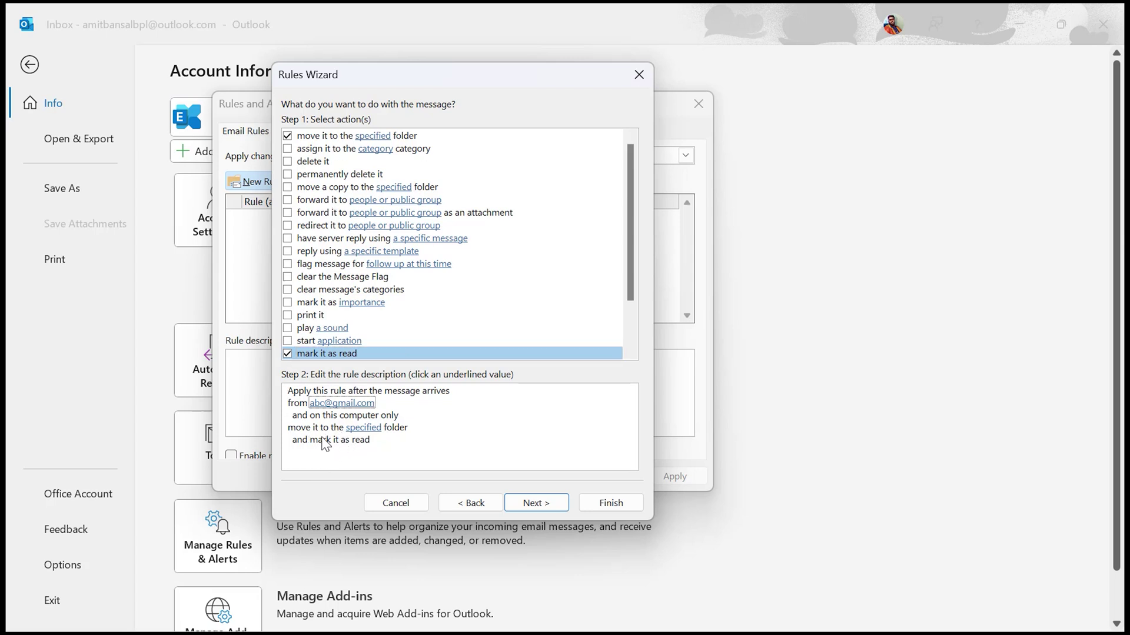
left_click(361, 429)
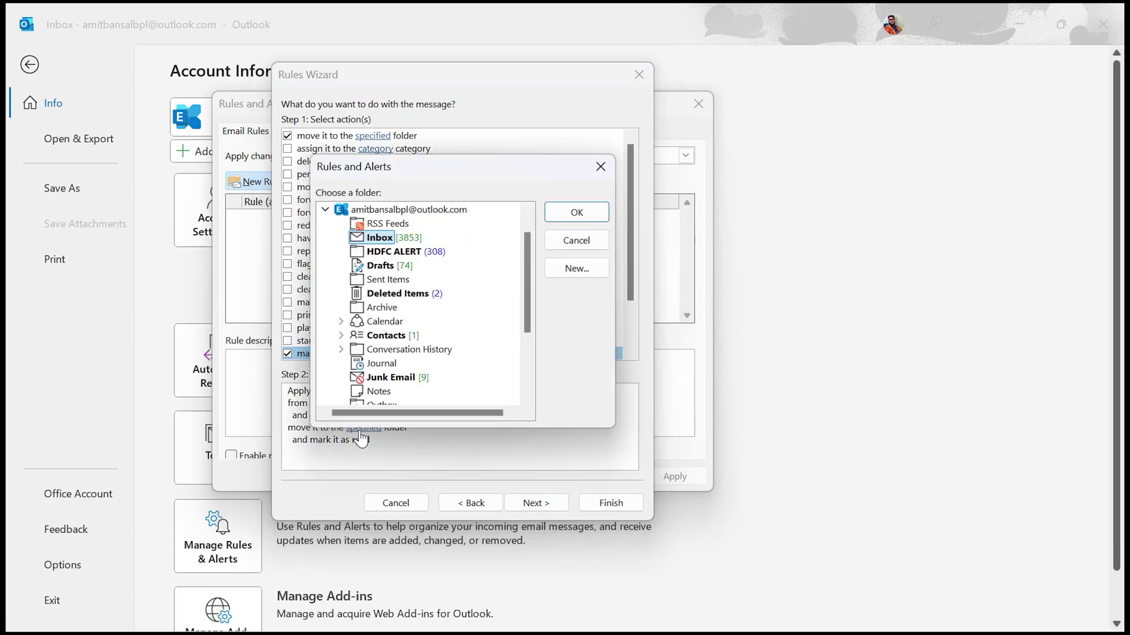
double_click(406, 251)
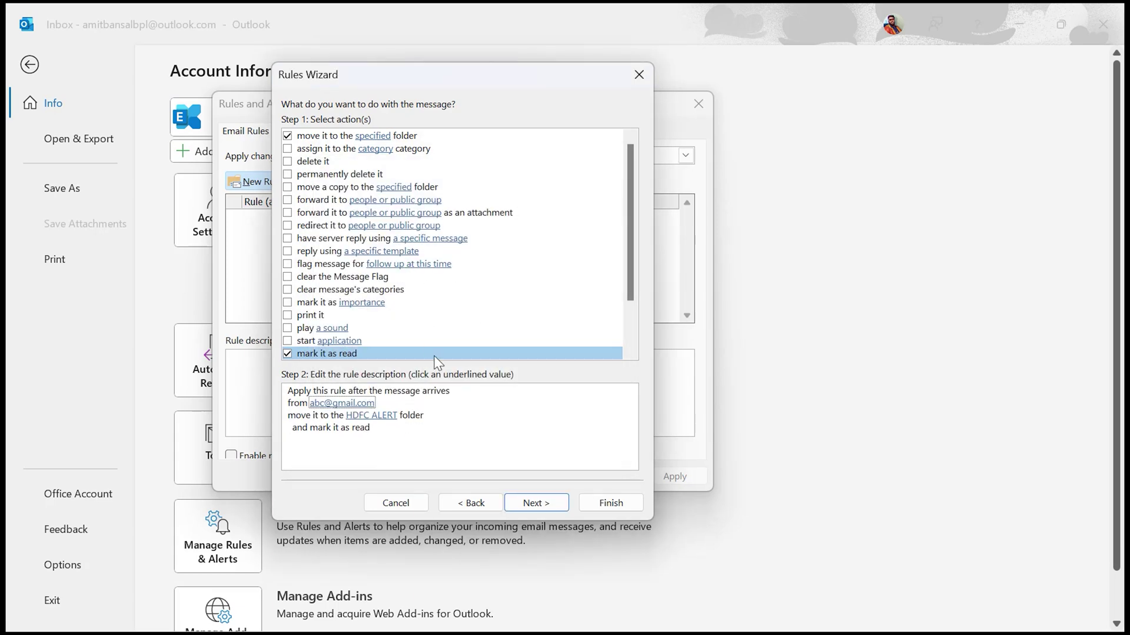
left_click(379, 416)
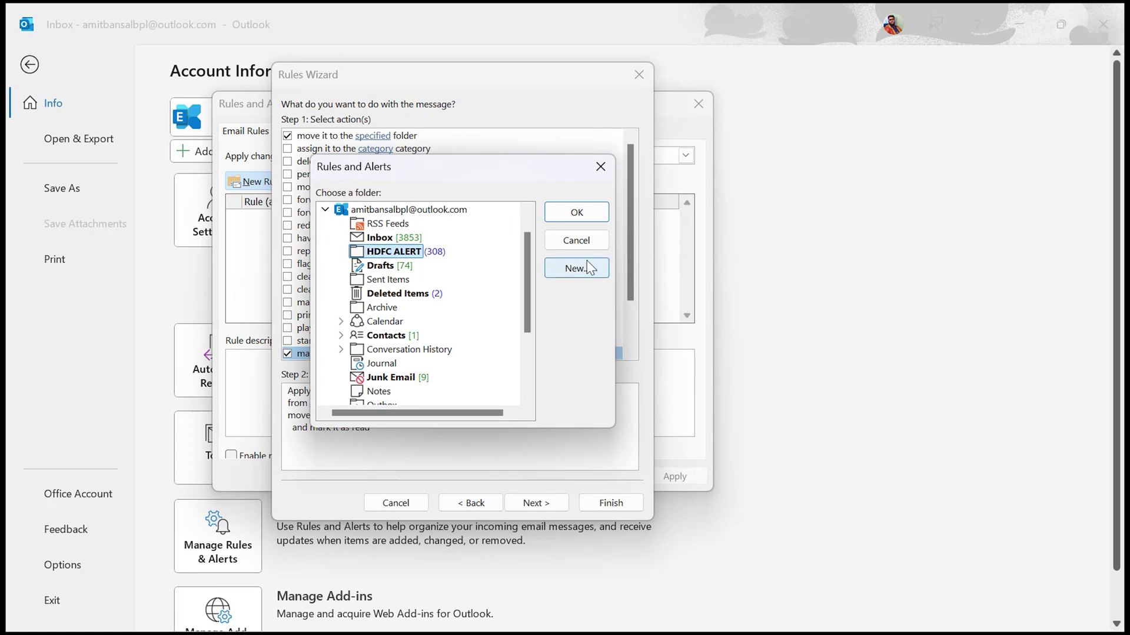
left_click(600, 166)
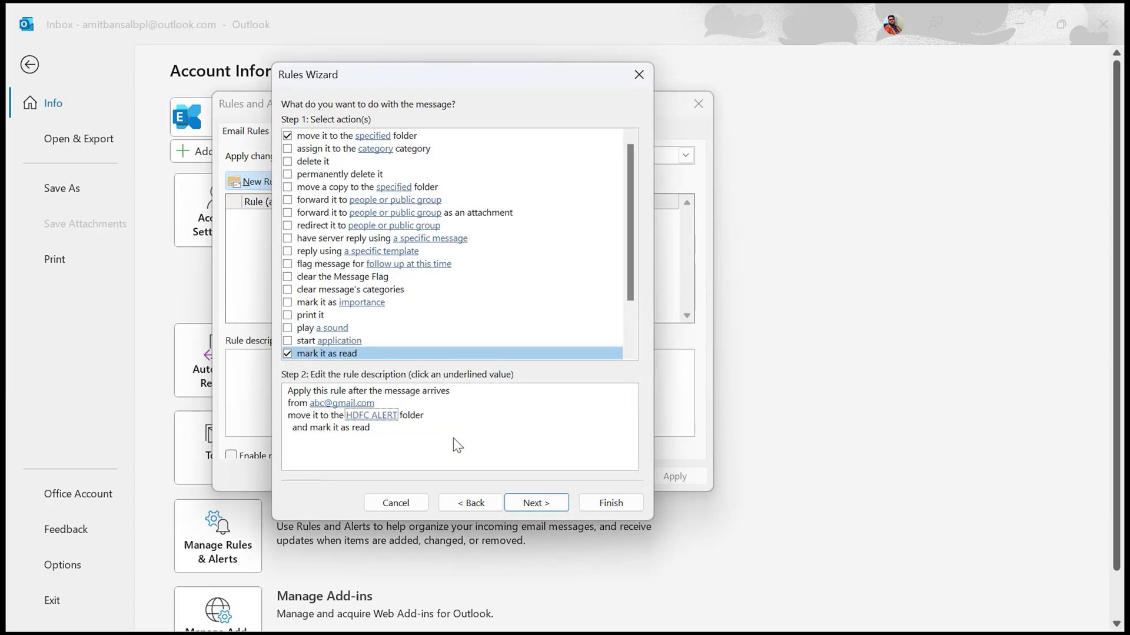
- Keep the suggested rule name and enable 'Run this rule now on messages already in Inbox'
left_click(533, 503)
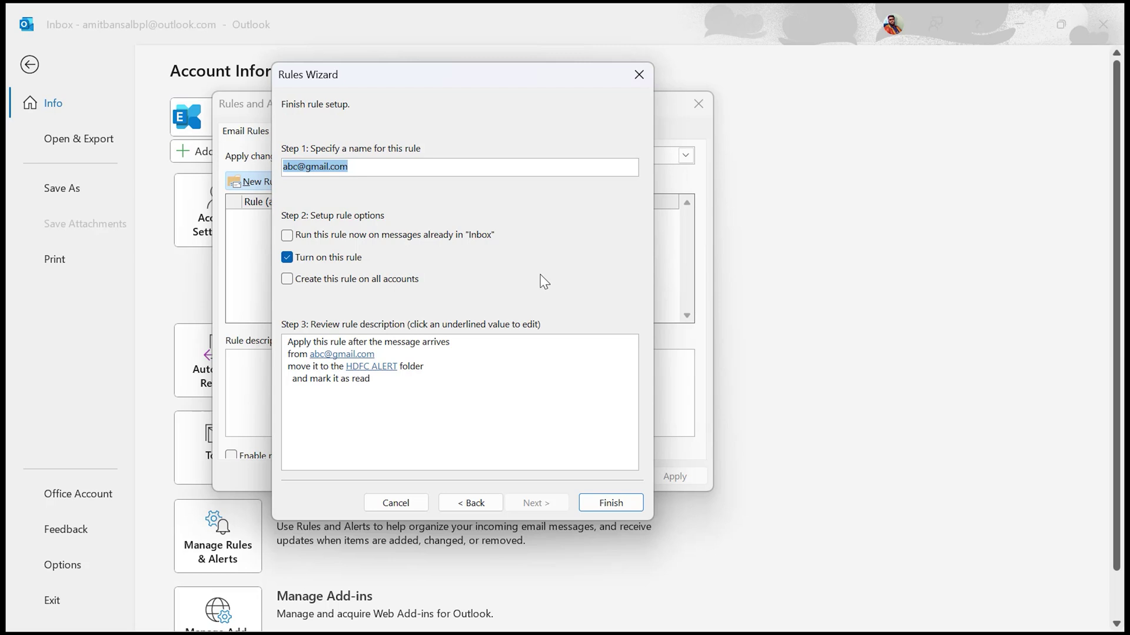
left_click(373, 169)
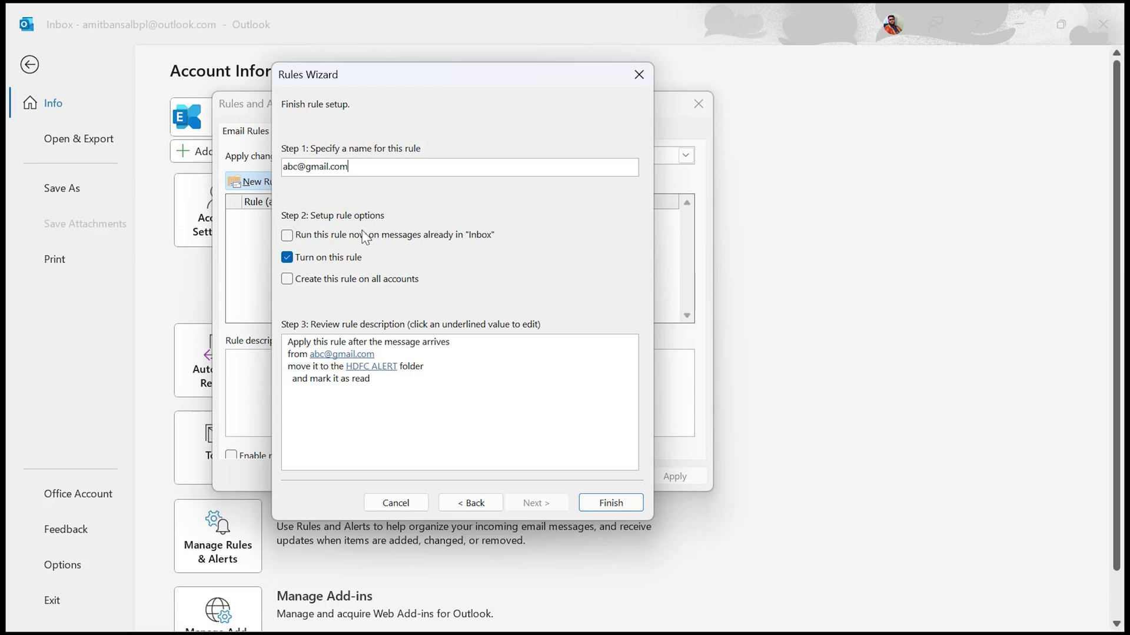
left_click(287, 236)
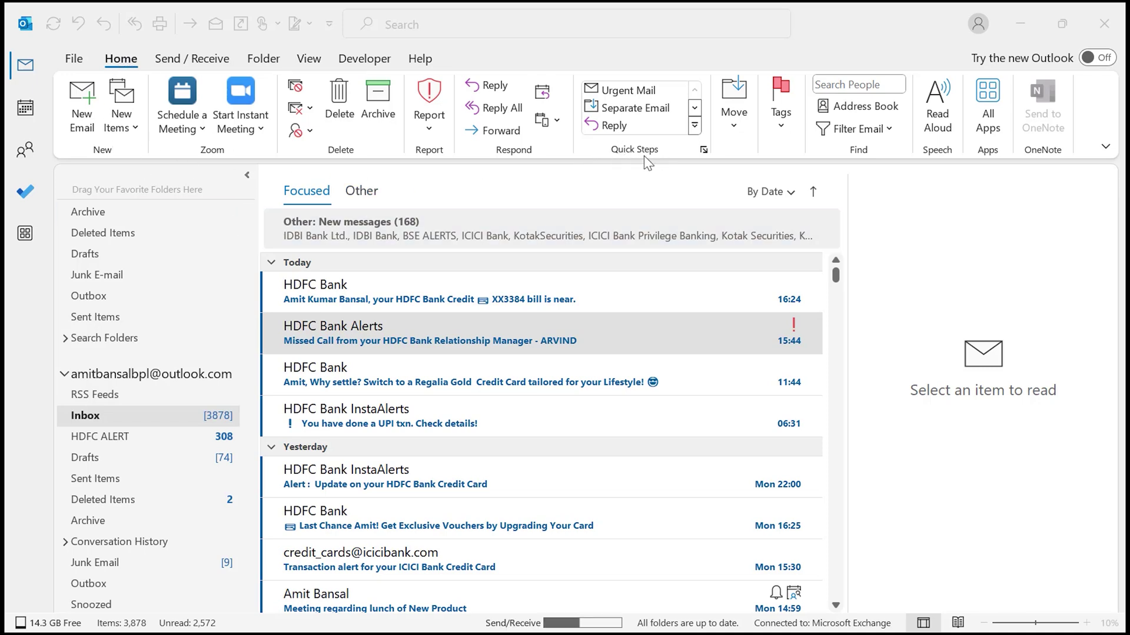
- Start a new Custom quick step from the expanded Quick Steps gallery
left_click(696, 109)
left_click(695, 109)
left_click(696, 110)
left_click(695, 108)
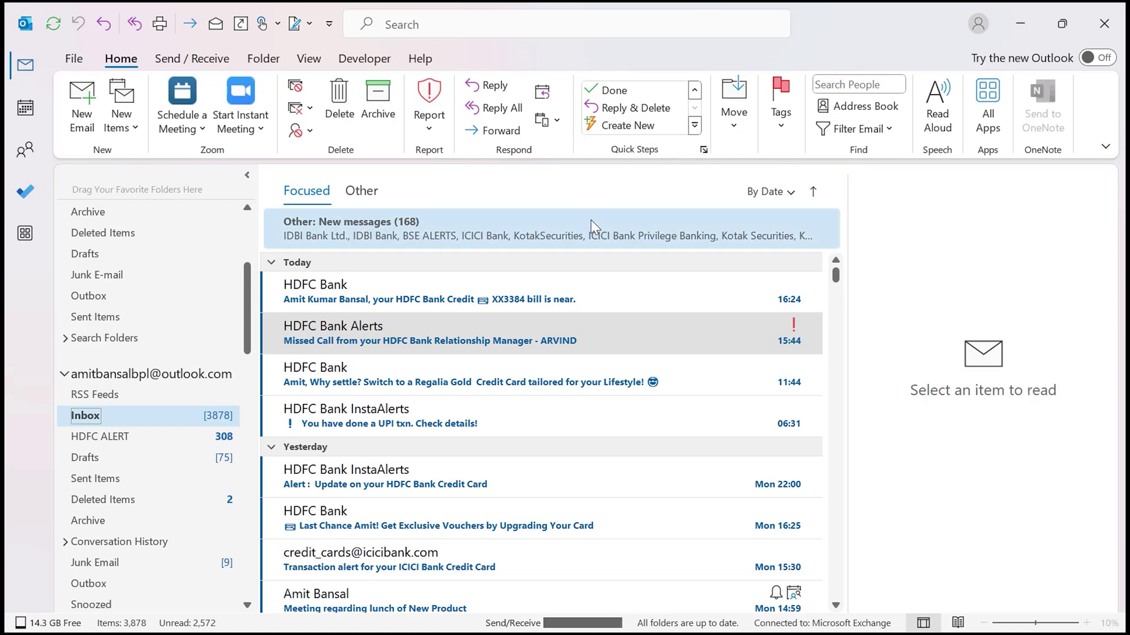
left_click(694, 125)
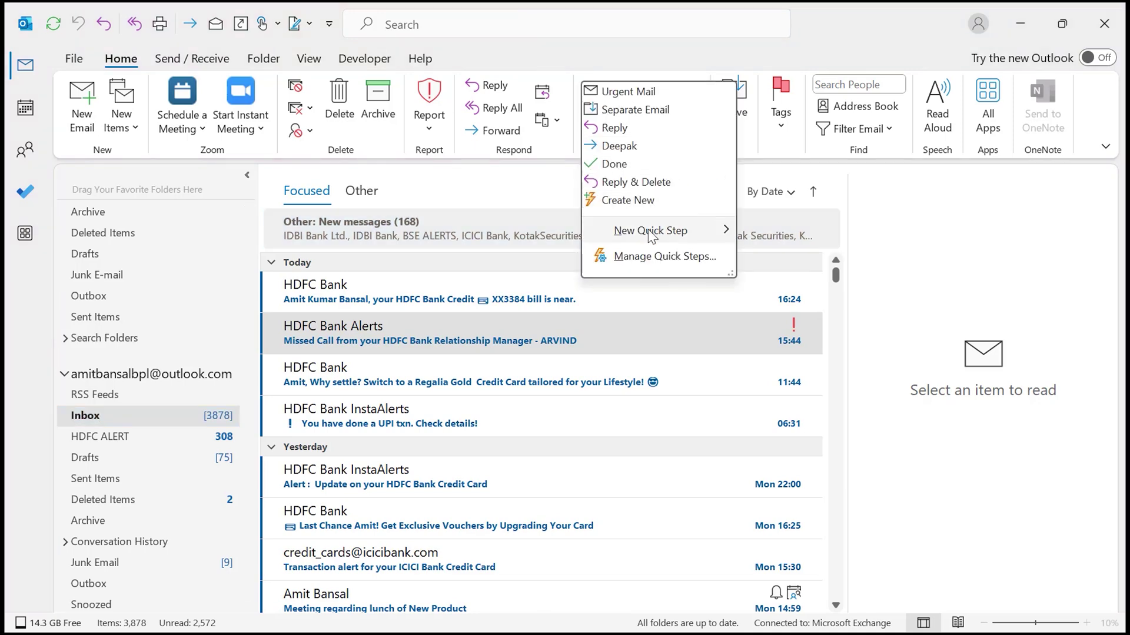
mouse_move(649, 232)
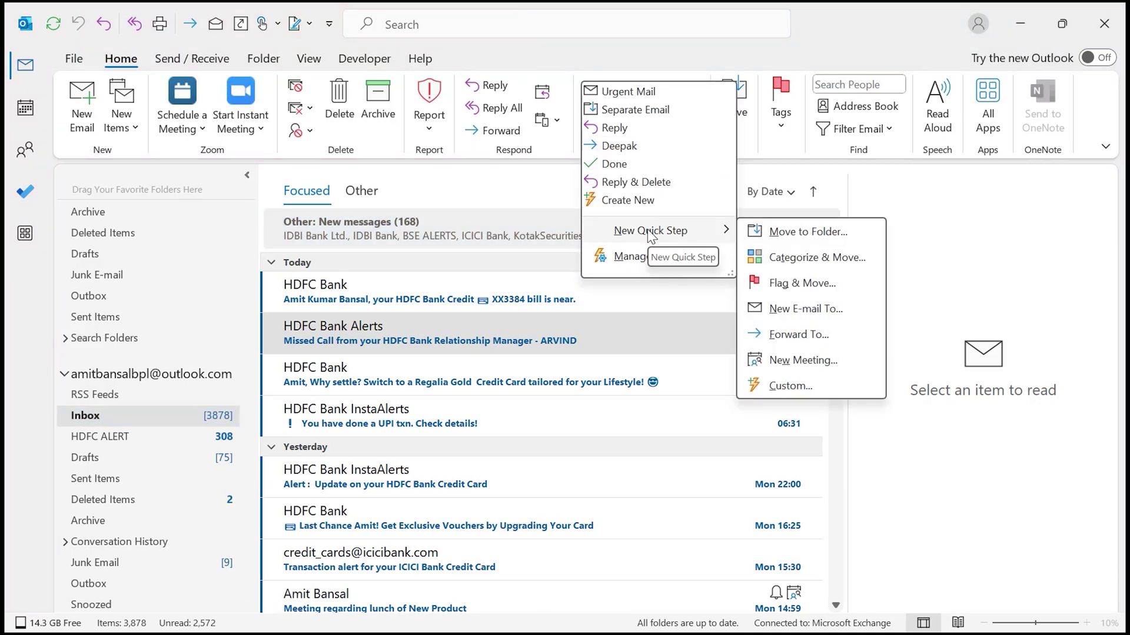
left_click(797, 387)
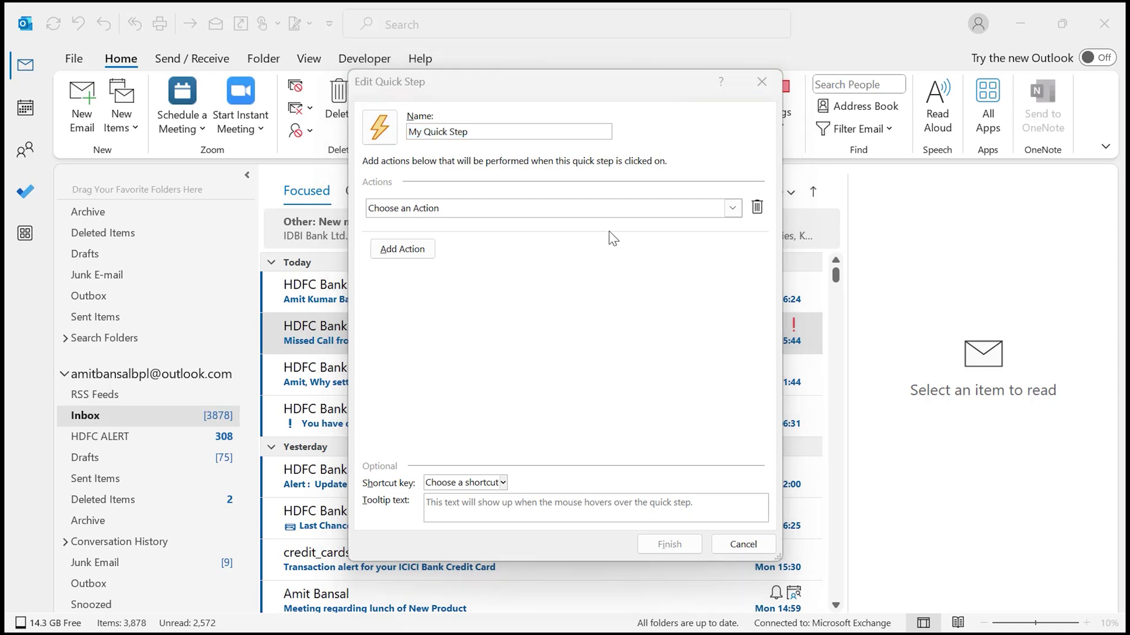
- Name the quick step 'Read, Move, and Followup' and set its first action to Mark as read
left_click(493, 133)
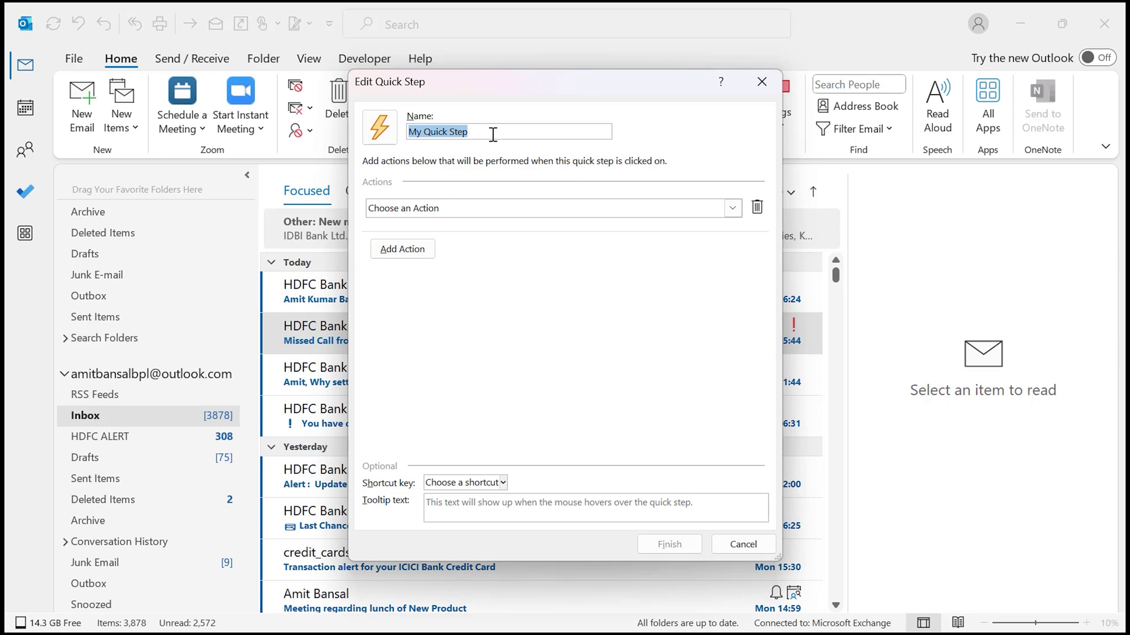
type("Read, Move")
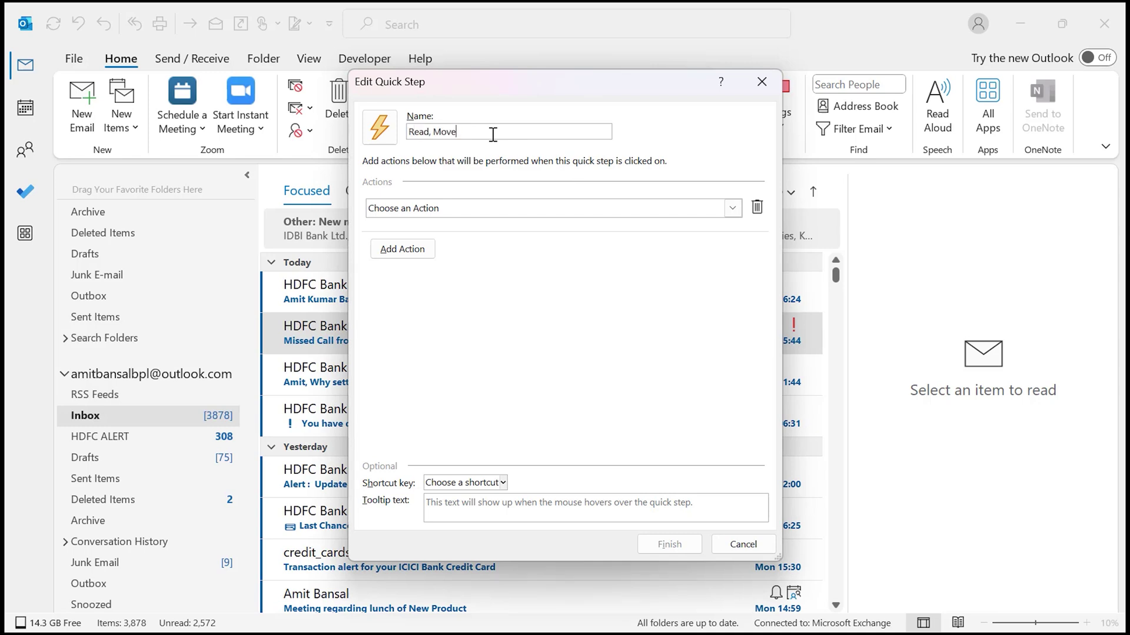
type(", and Followup")
left_click(731, 209)
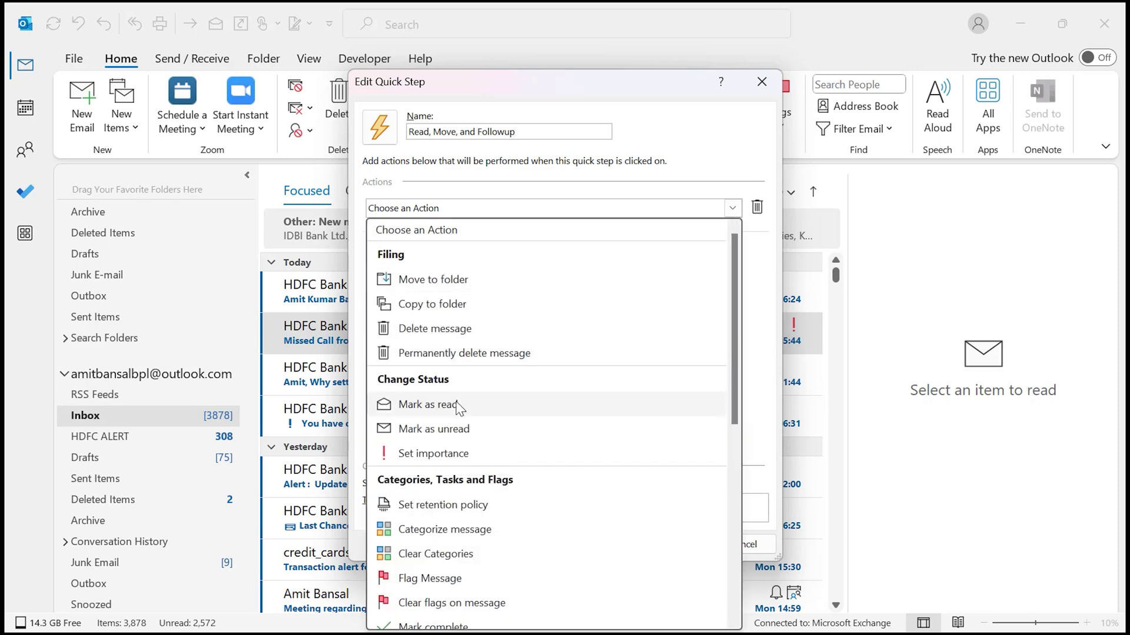
left_click(458, 406)
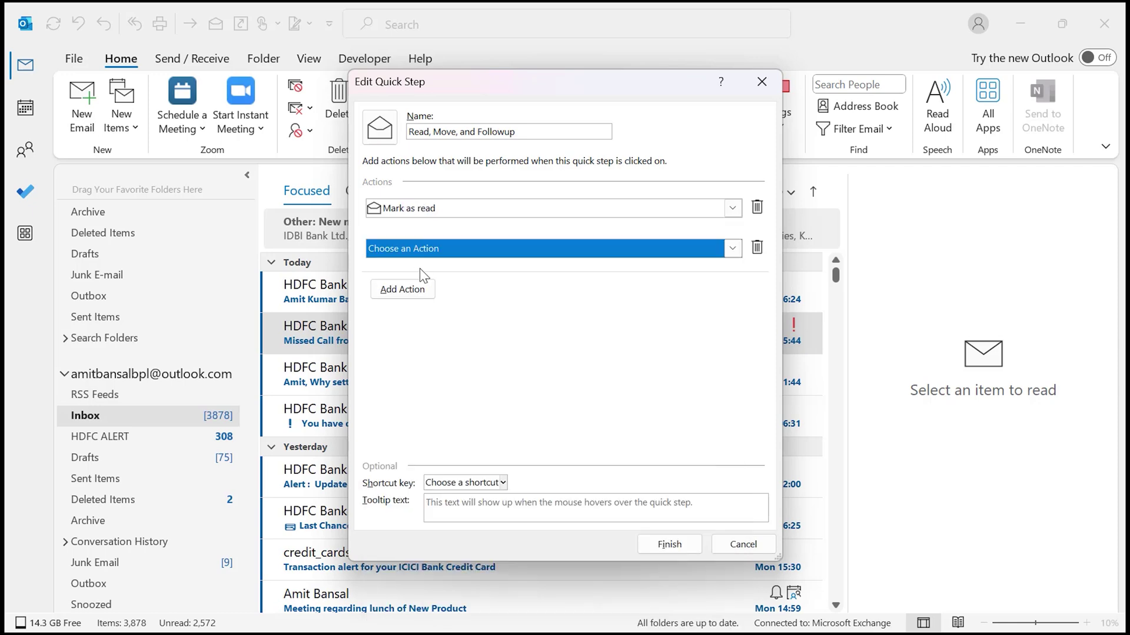
left_click(732, 248)
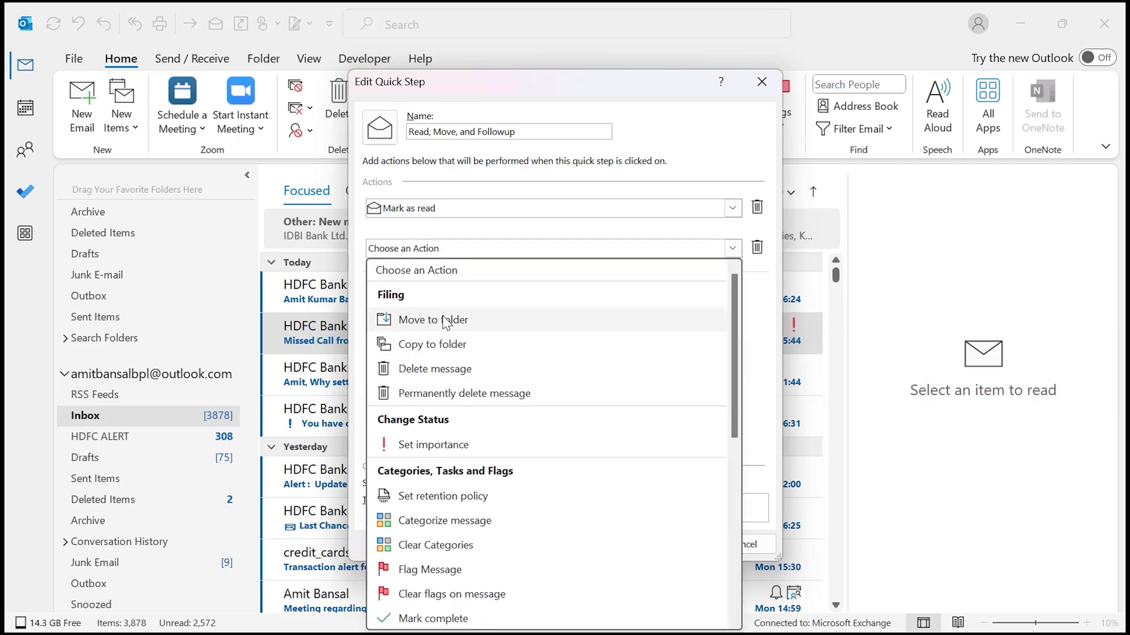
- Set the quick step's second action to Move to folder and open the folder choices
left_click(471, 321)
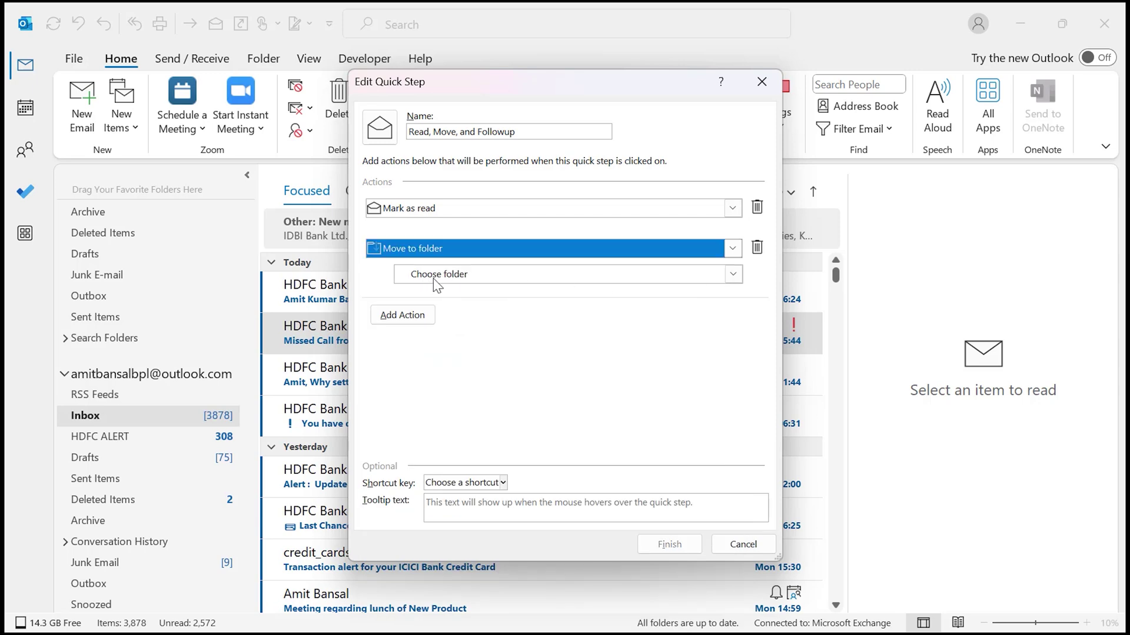
left_click(733, 274)
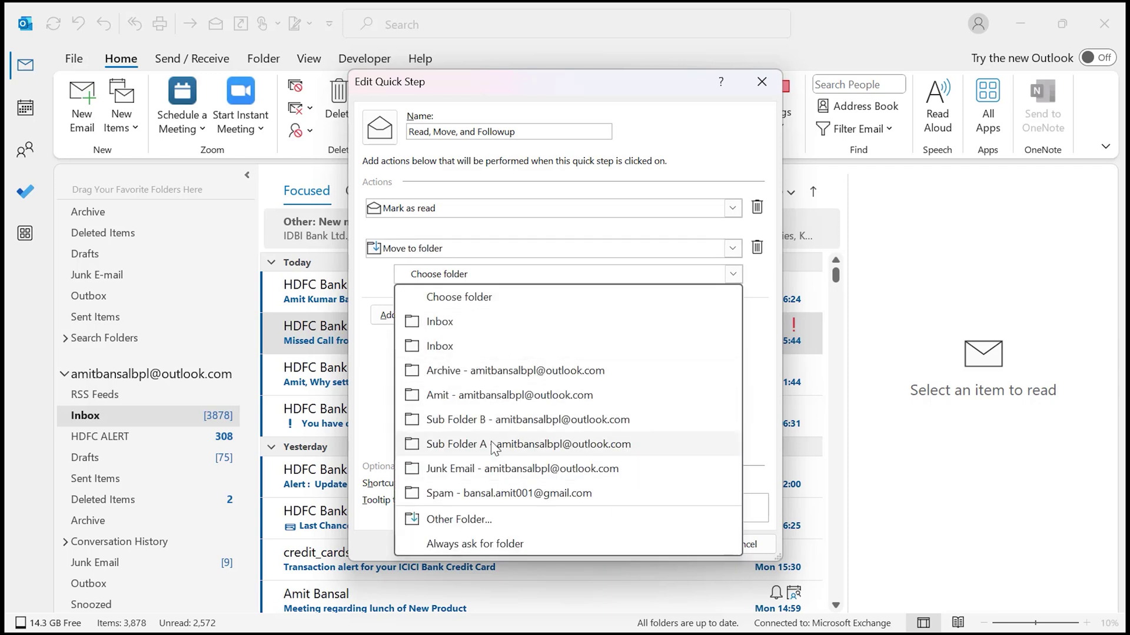
left_click(459, 544)
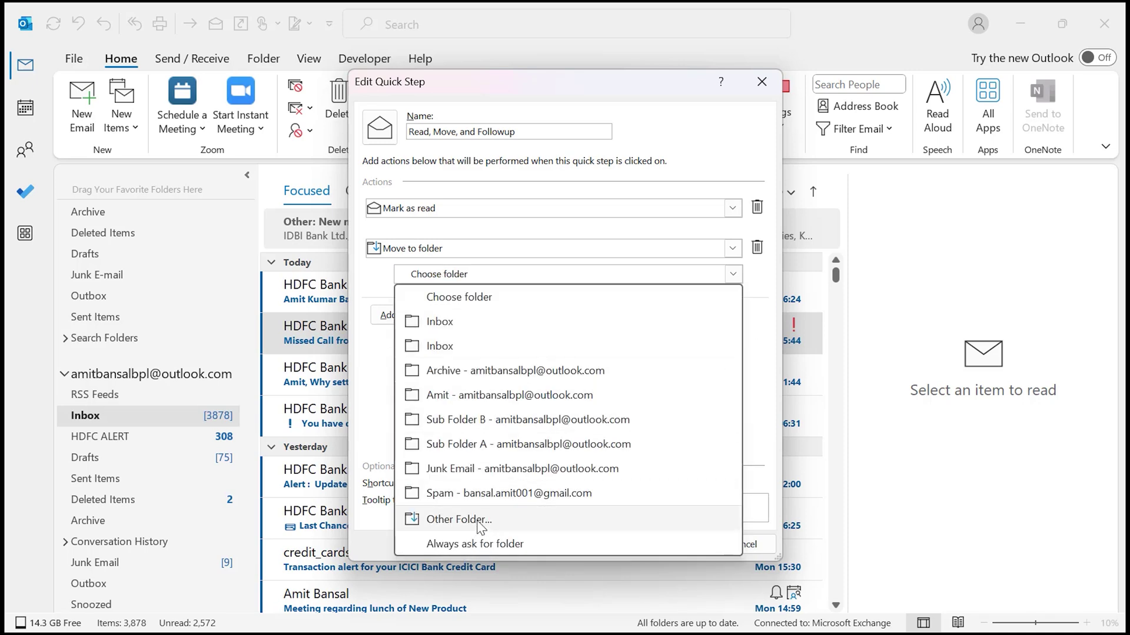
left_click(477, 520)
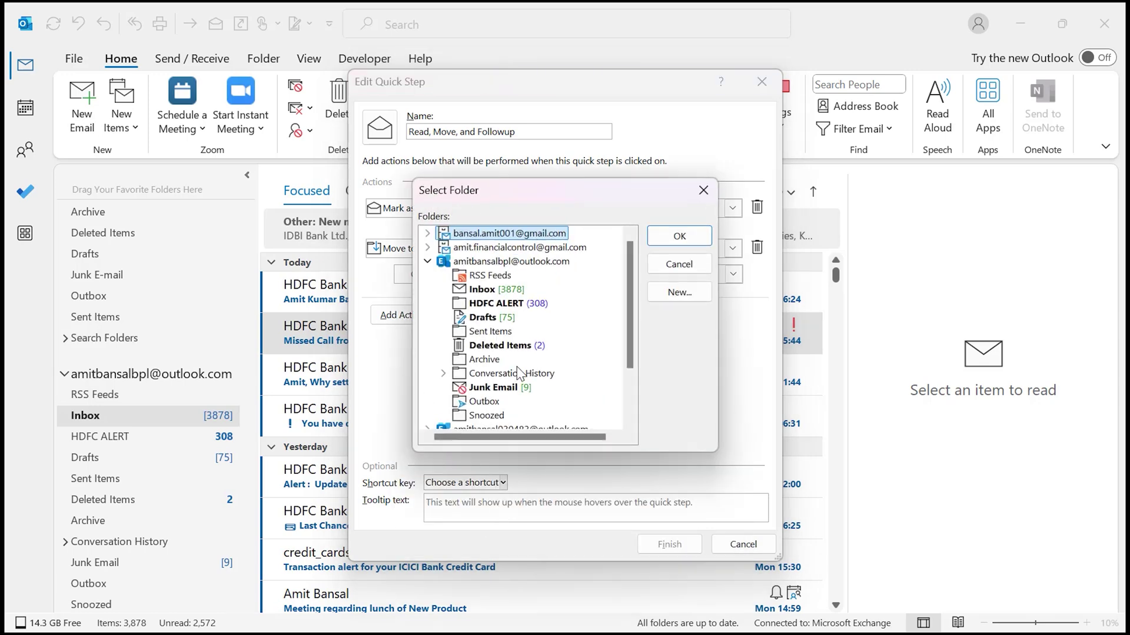
scroll(534, 331, "down", 2)
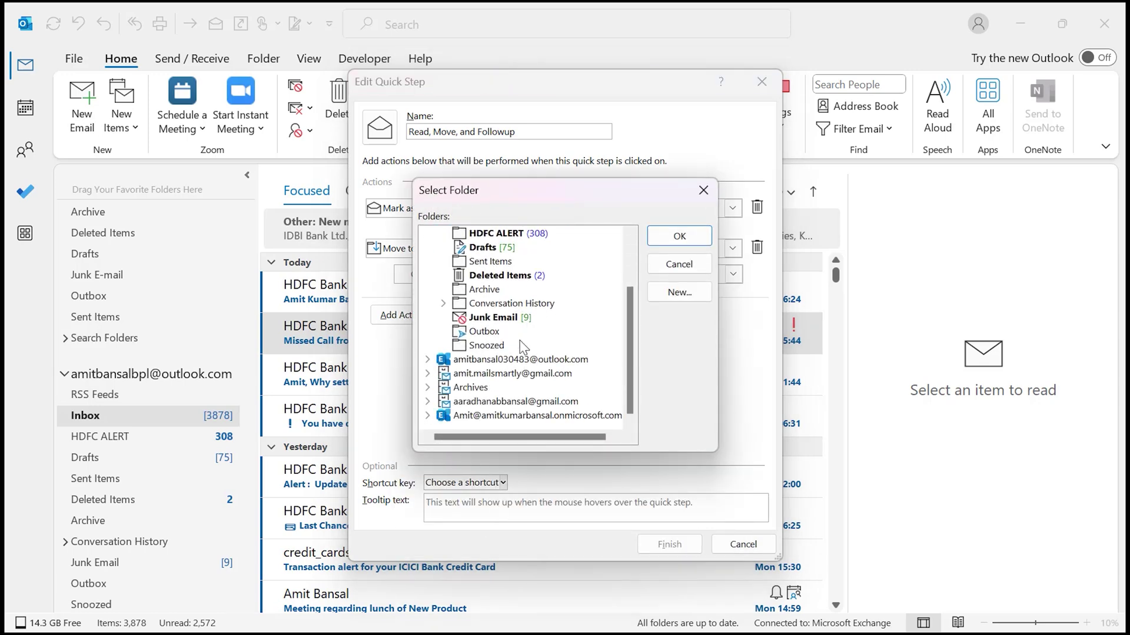
scroll(553, 350, "up", 1)
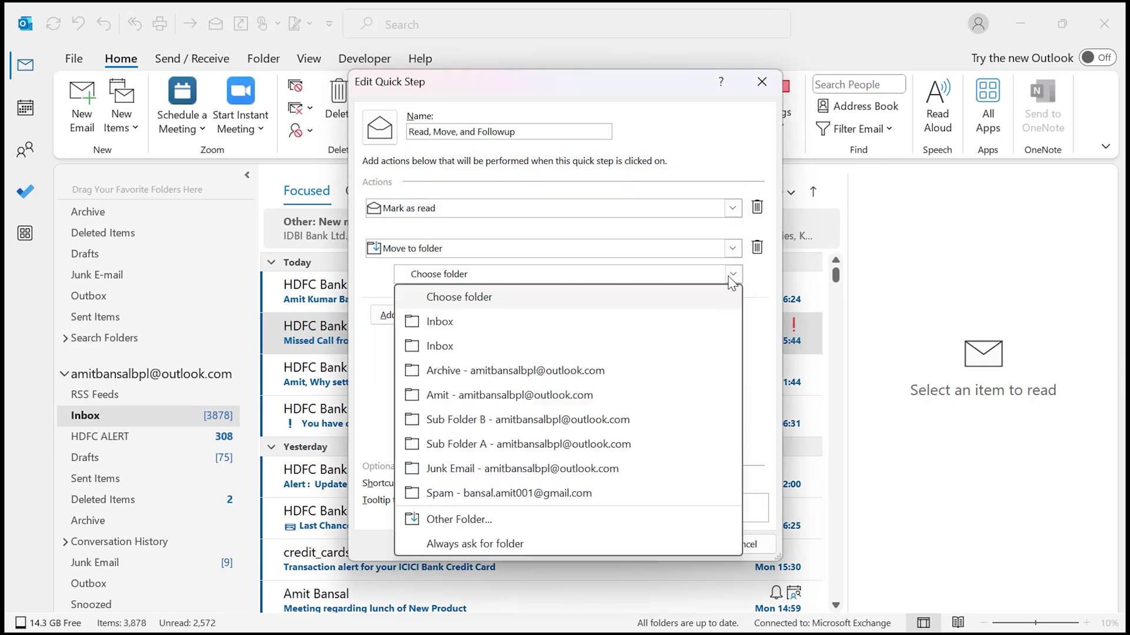
left_click(703, 190)
left_click(732, 274)
- Target Sub Folder B, use shortcut CTRL+SHIFT+7 instead of the conflicting CTRL+SHIFT+1, and save
left_click(543, 420)
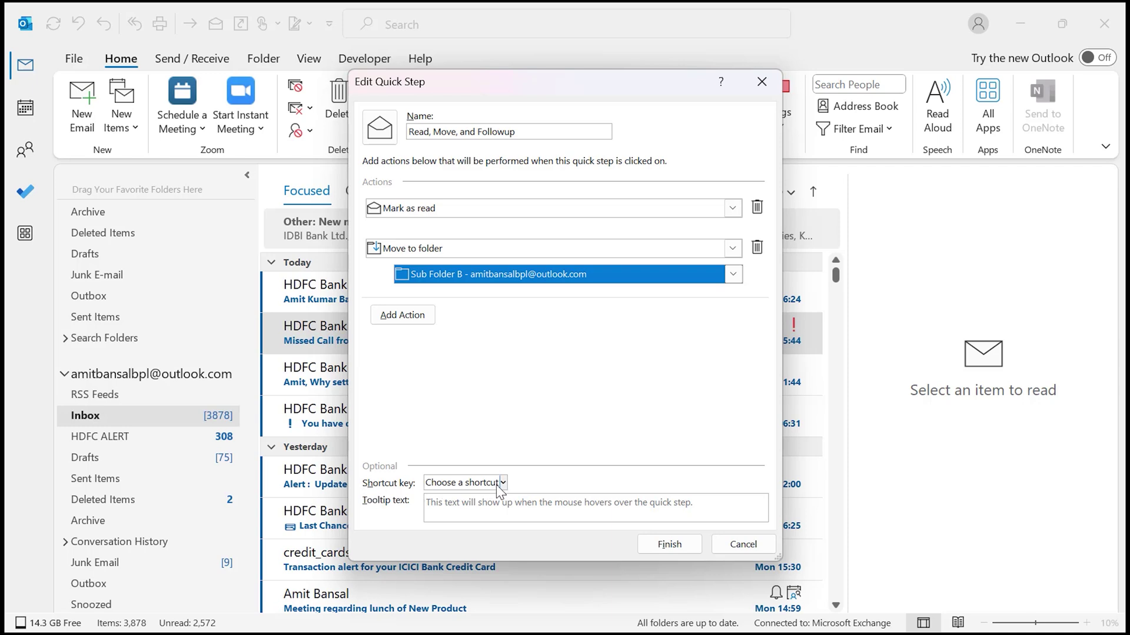
left_click(504, 484)
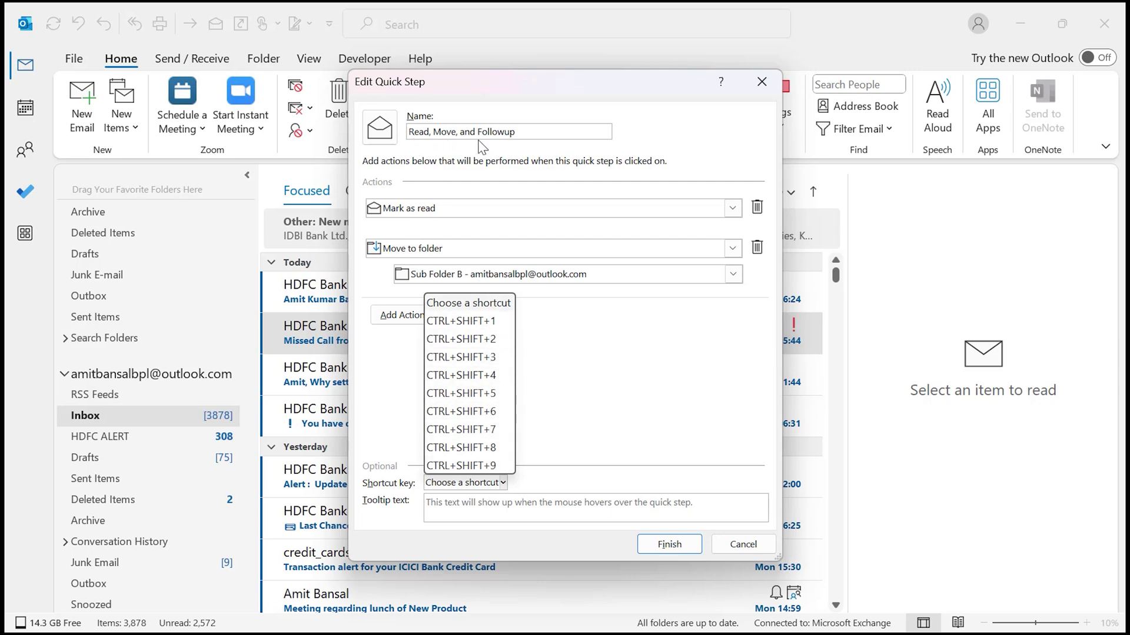
left_click(469, 322)
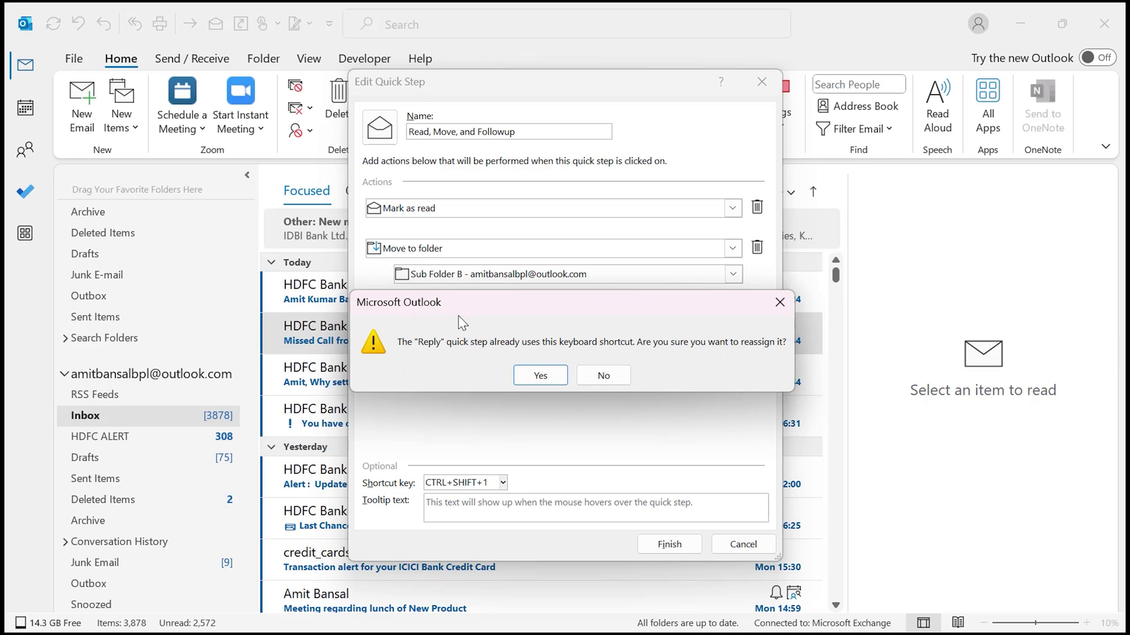
left_click(779, 302)
left_click(501, 483)
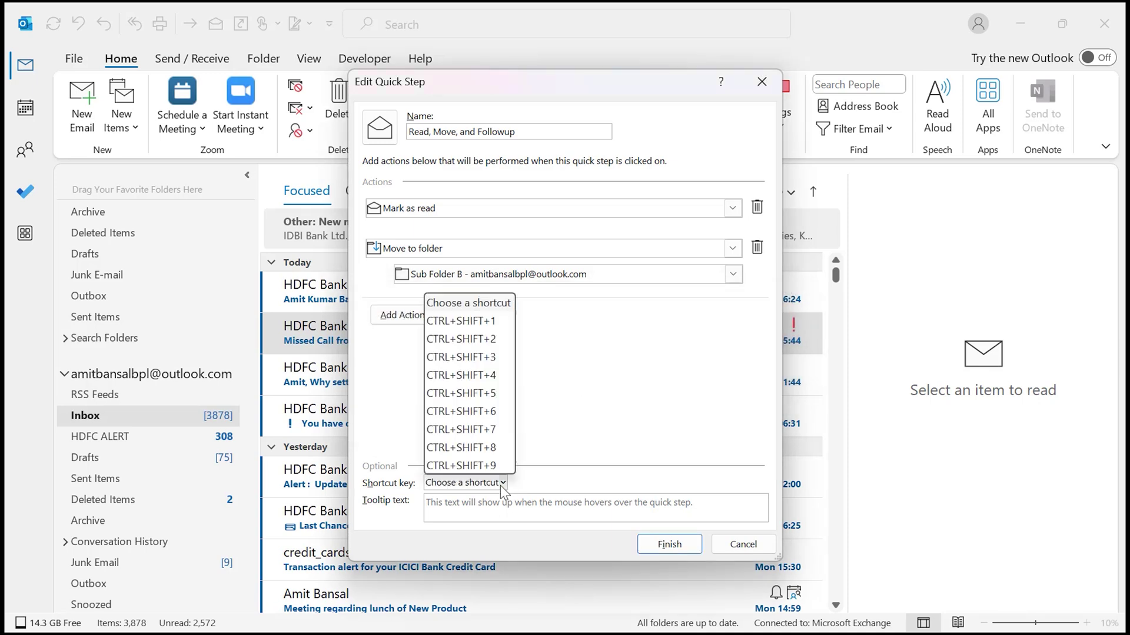
left_click(486, 432)
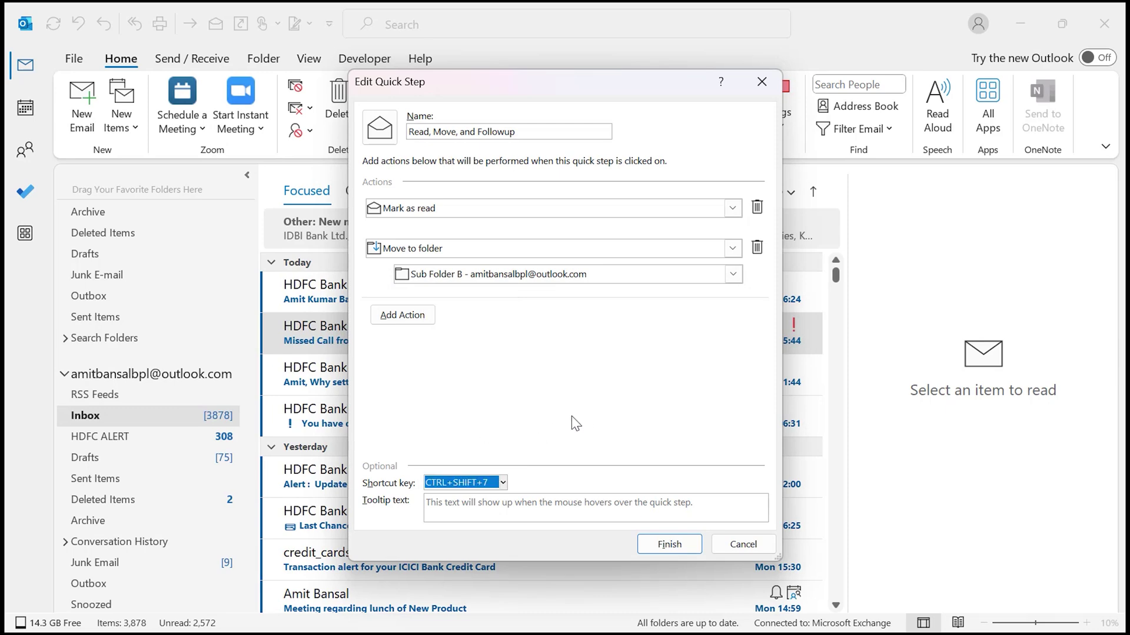
left_click(669, 546)
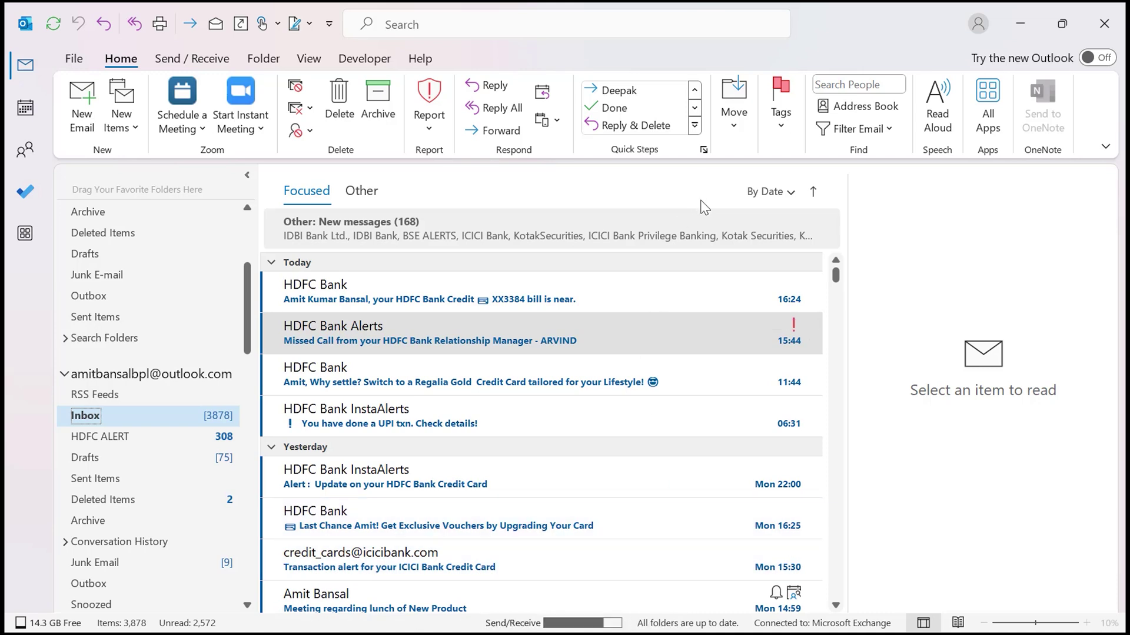
- Check the new quick step in the gallery, then open the IDBI Bank Ltd. message under Other
left_click(695, 108)
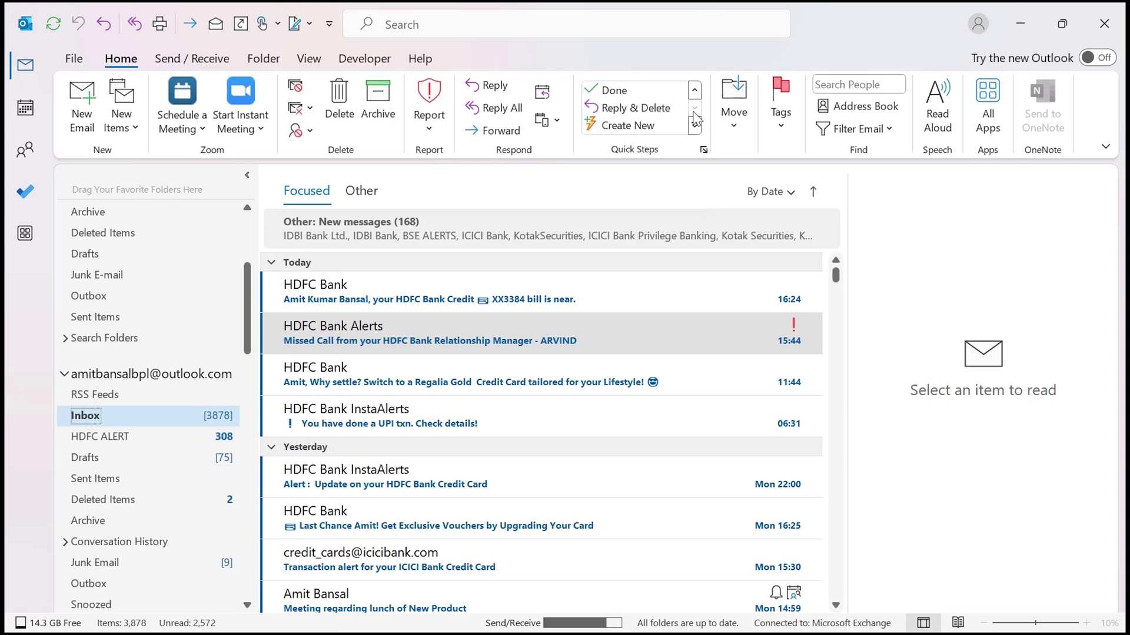
left_click(704, 150)
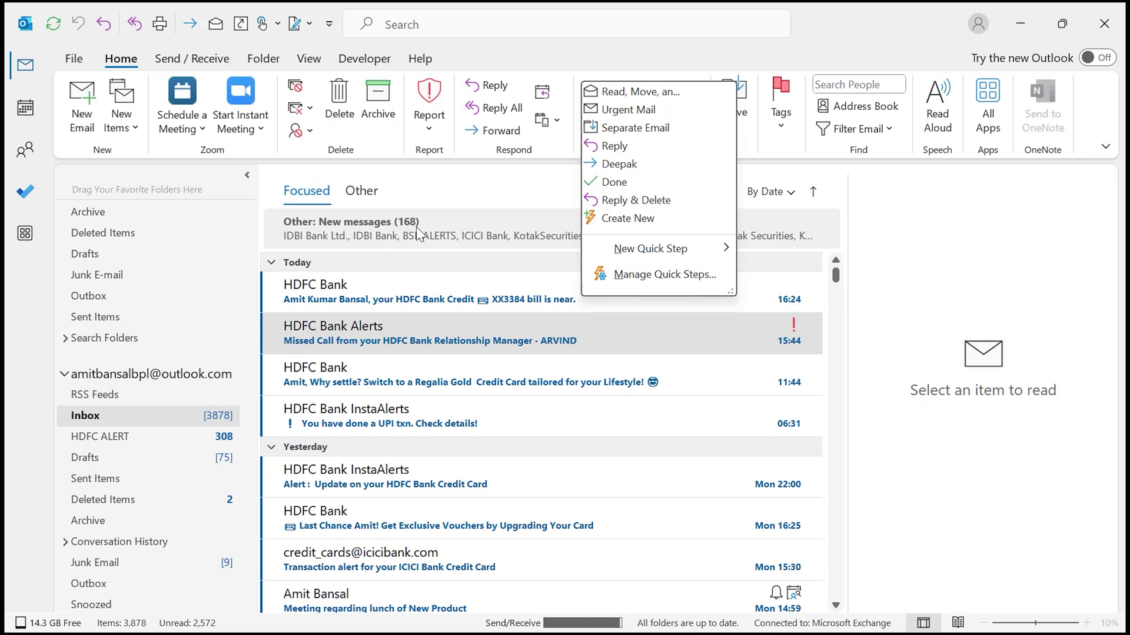
left_click(473, 229)
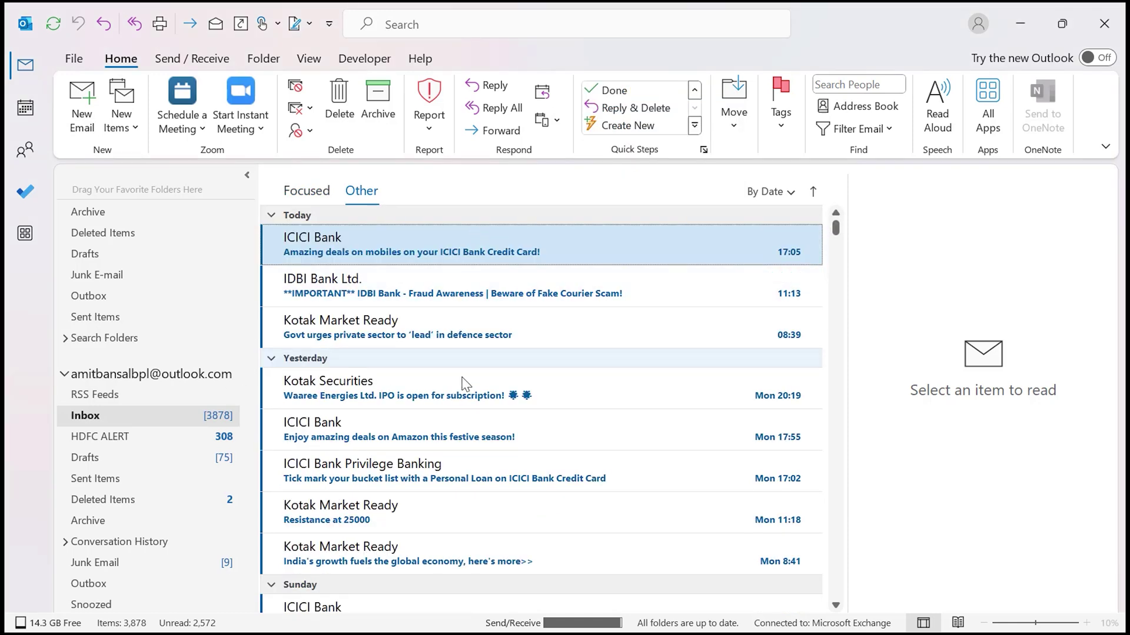
left_click(474, 291)
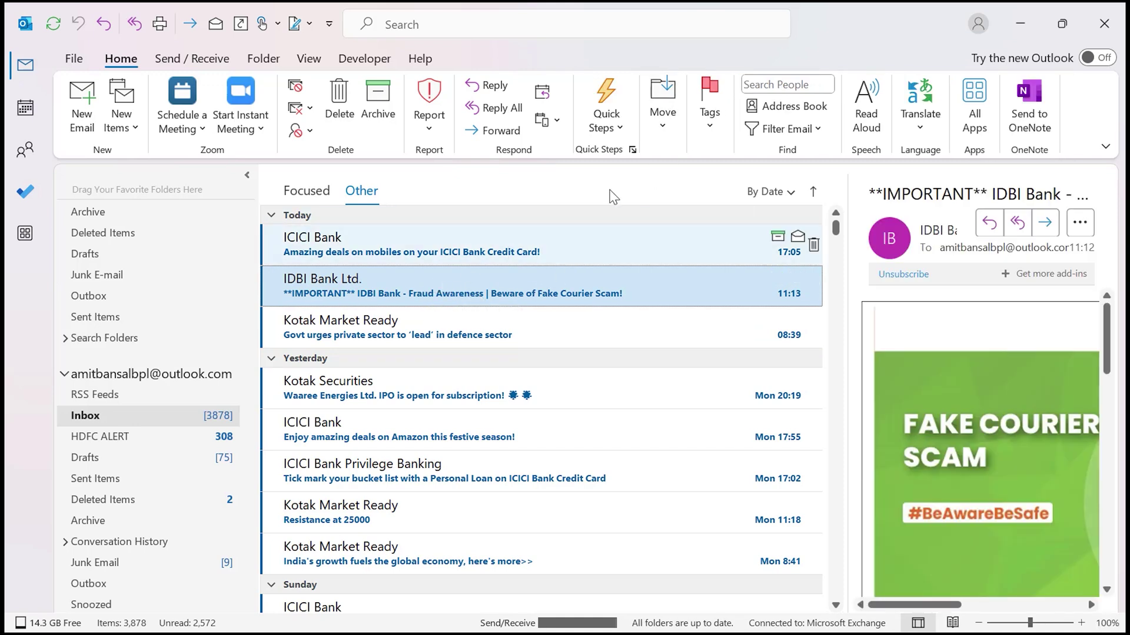
- Open the Manage Quick Steps window and close it again without changes
left_click(632, 151)
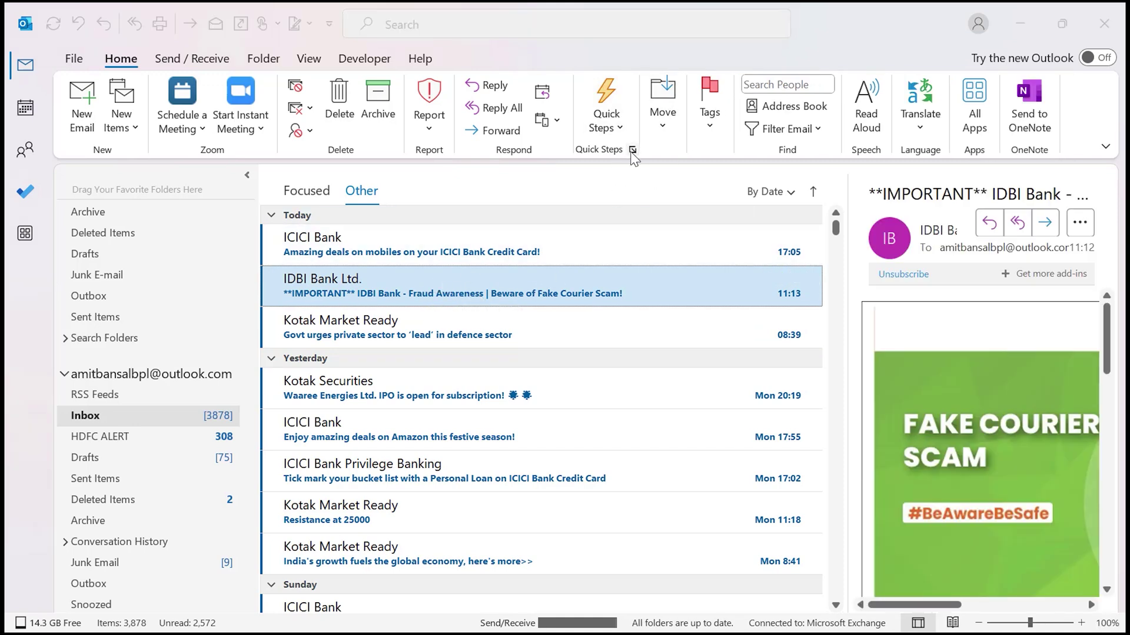
left_click(678, 469)
left_click(606, 118)
left_click(645, 146)
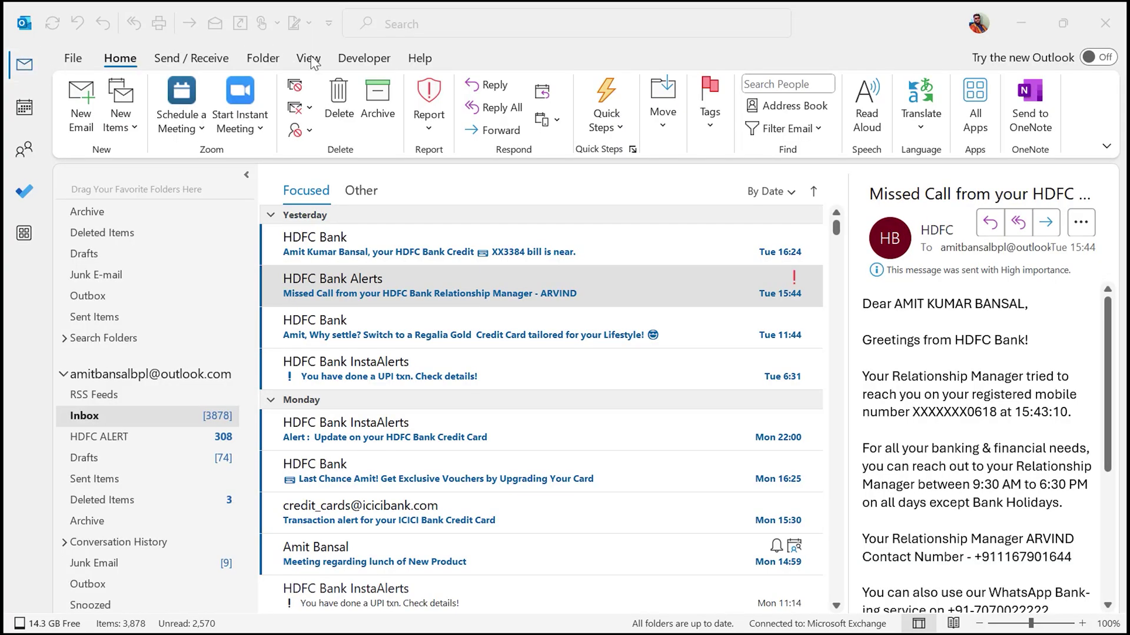
- Open the Conditional Formatting dialog via View Settings on the View tab
left_click(310, 60)
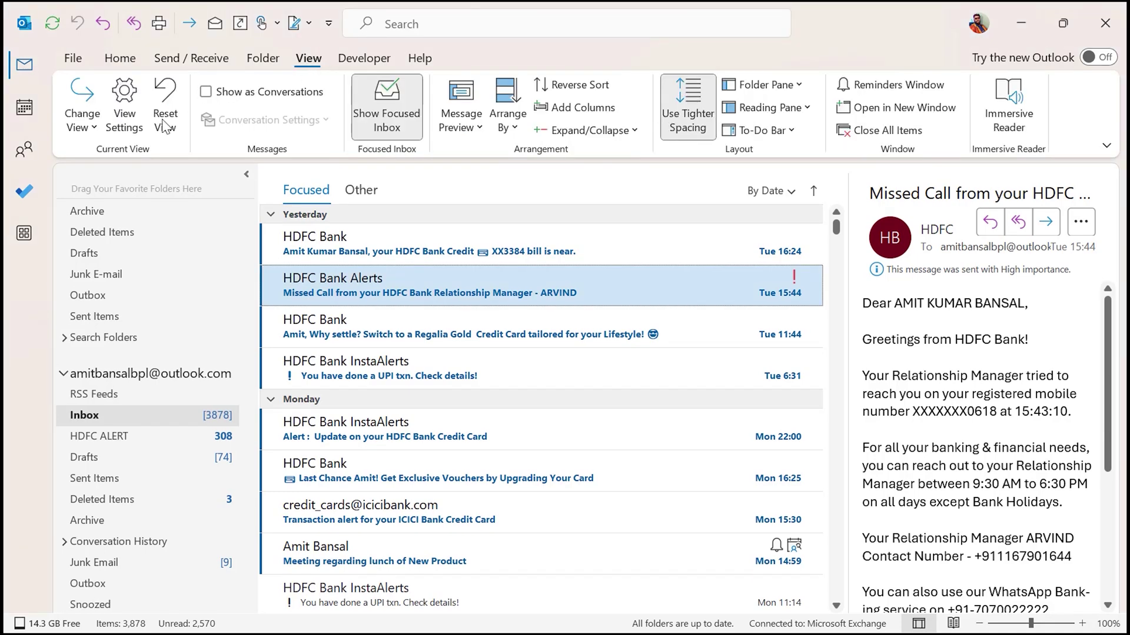
left_click(124, 105)
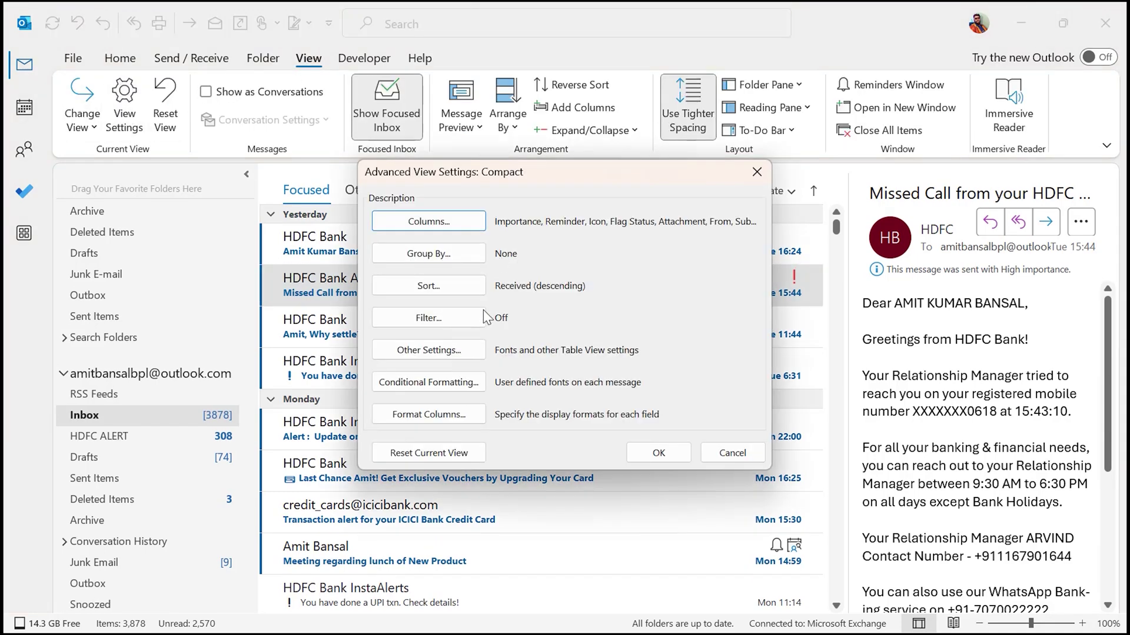
left_click(449, 388)
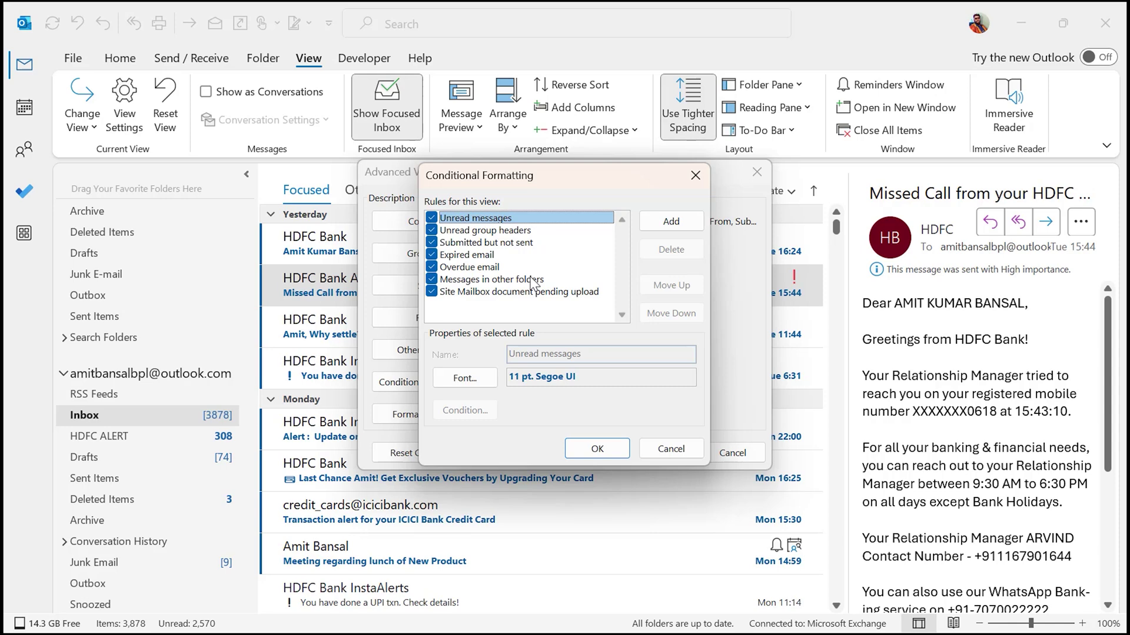
- Add a new conditional formatting rule and rename it from Untitled to Manager
left_click(671, 222)
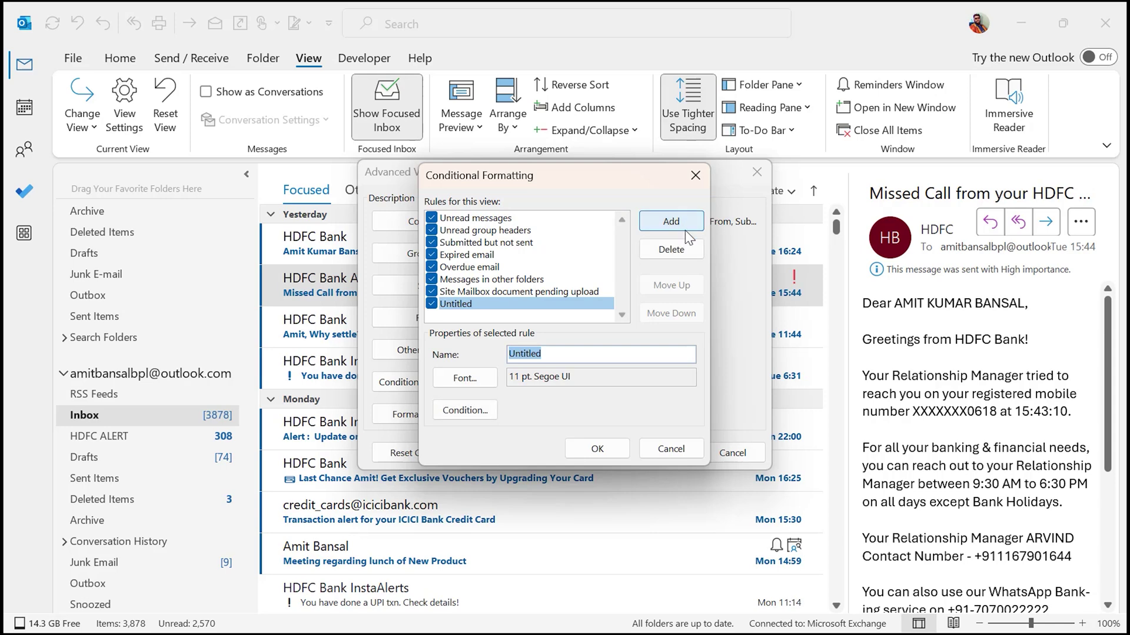
left_click(577, 356)
double_click(578, 356)
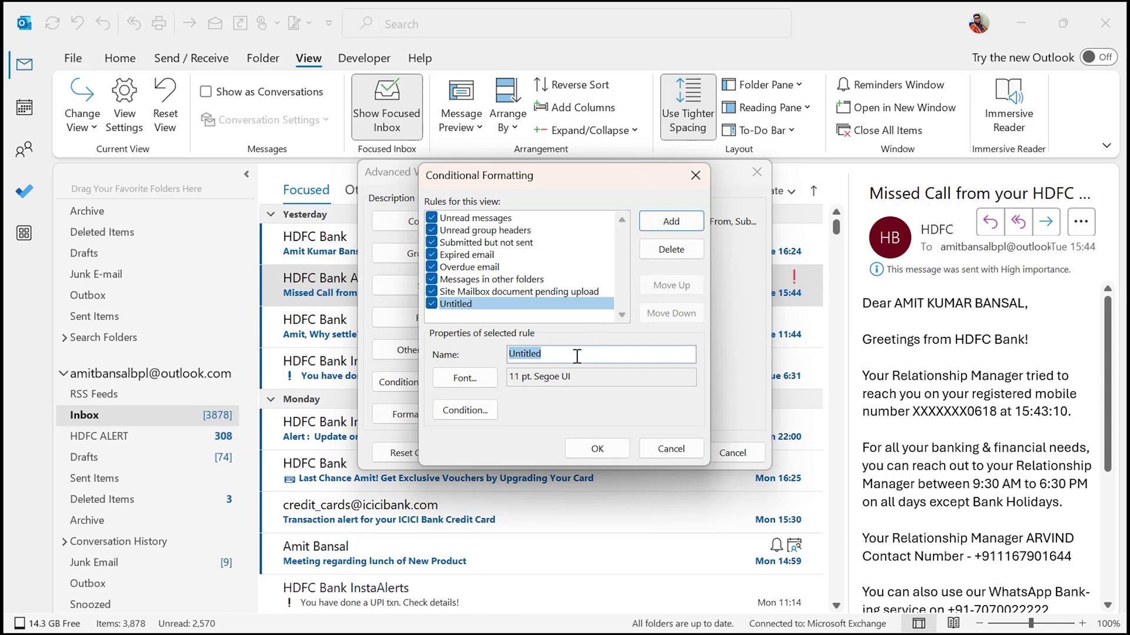
type("Manager")
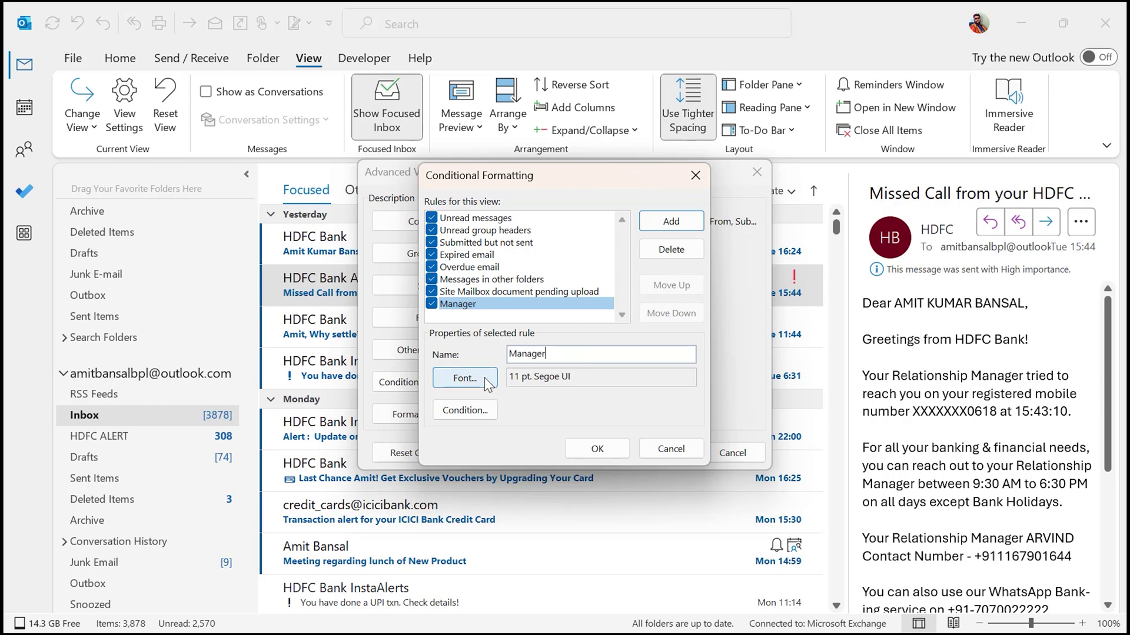
- Set the Manager rule's font colour to Red, keeping the Western script
left_click(486, 385)
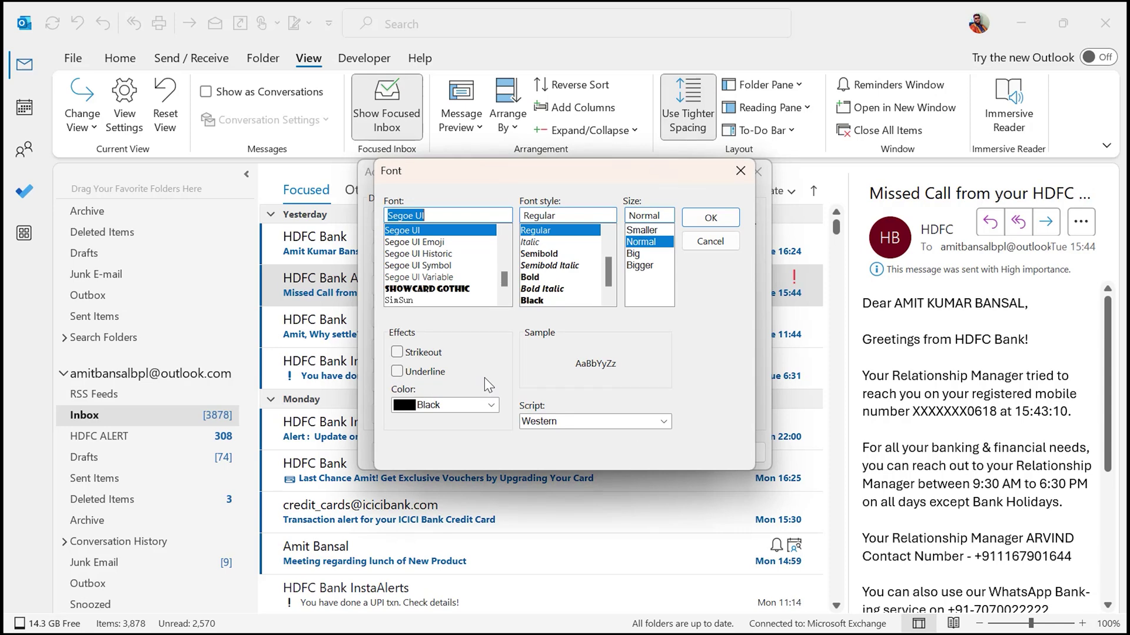
left_click(491, 407)
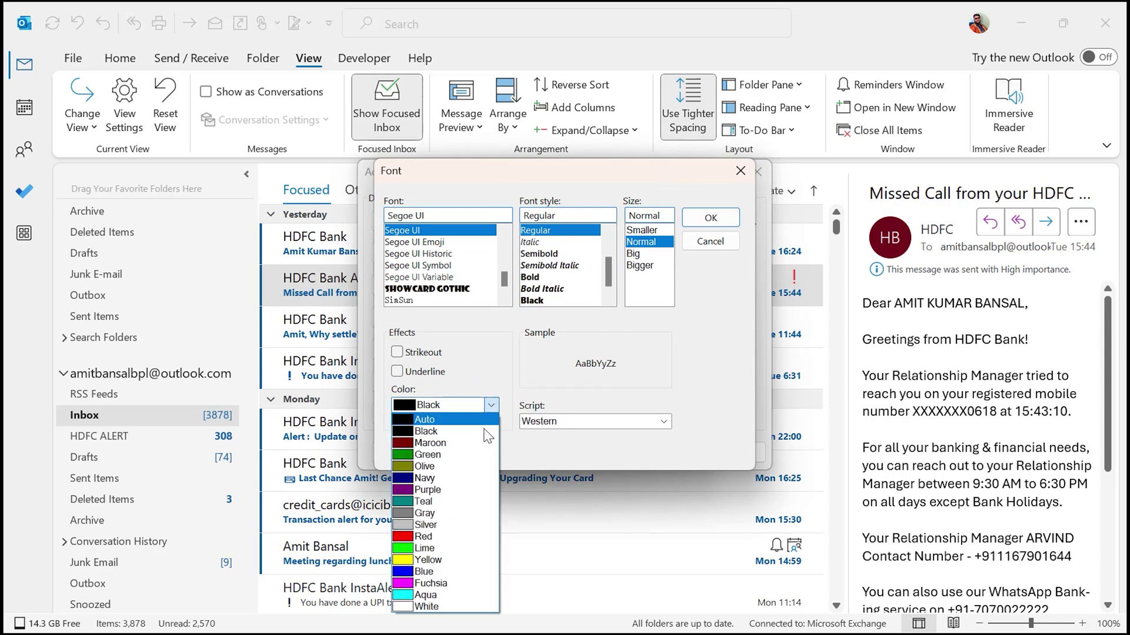
left_click(453, 536)
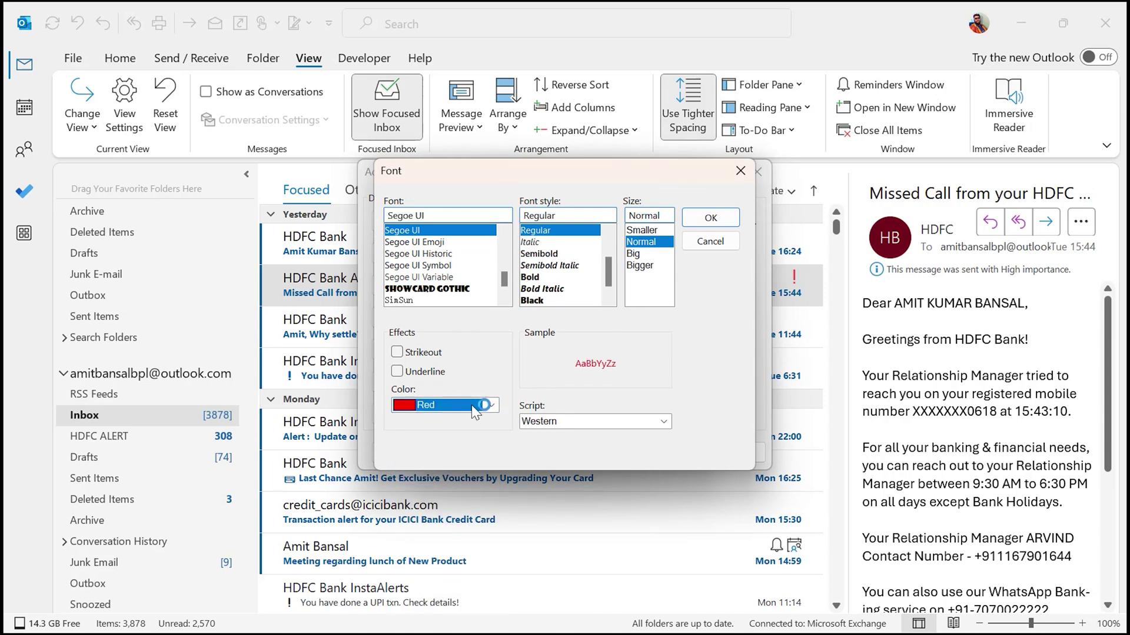
left_click(494, 405)
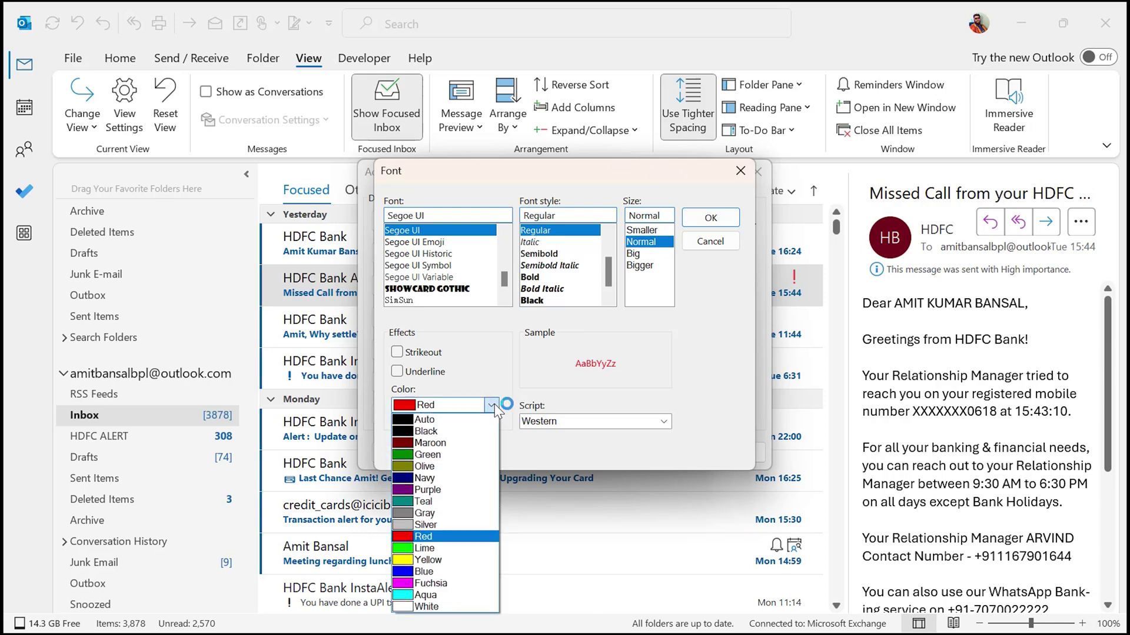
left_click(454, 537)
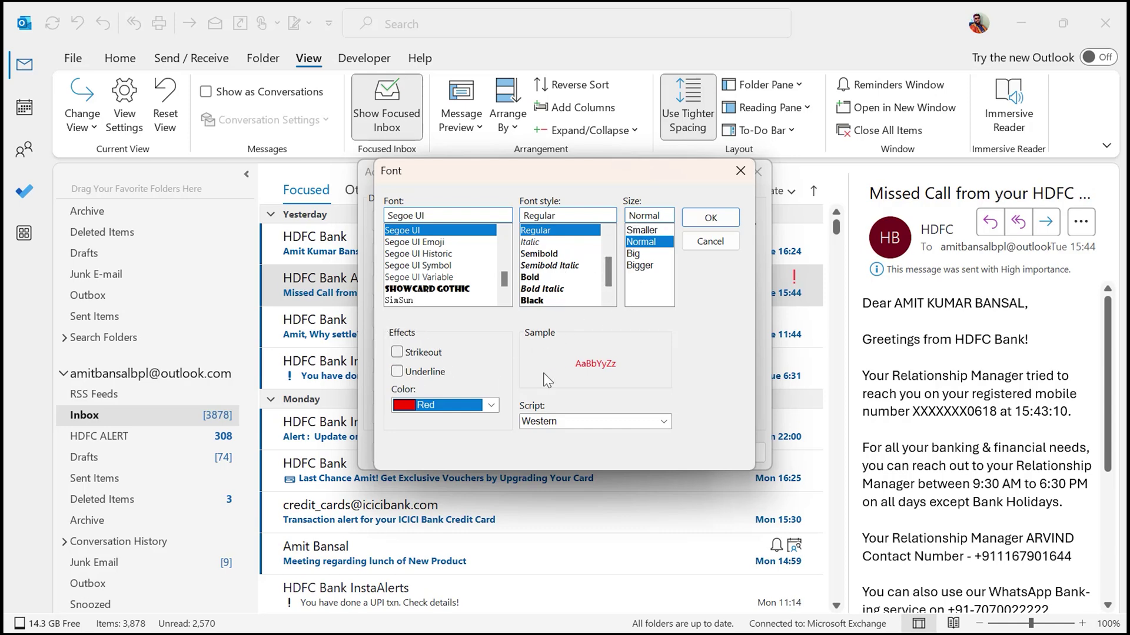
left_click(663, 421)
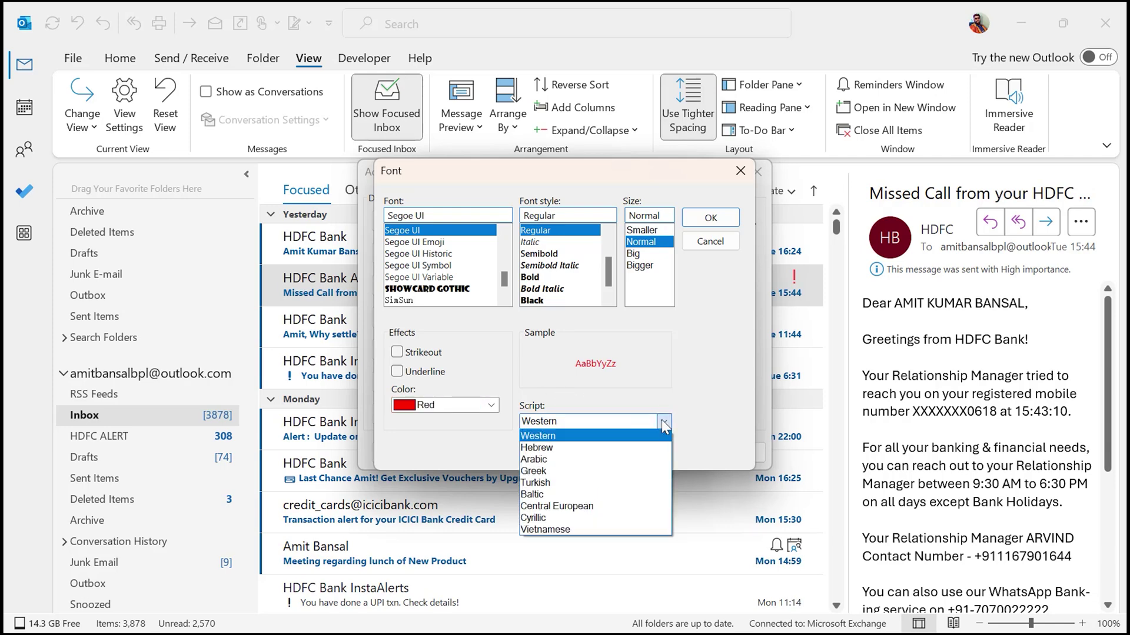
left_click(661, 419)
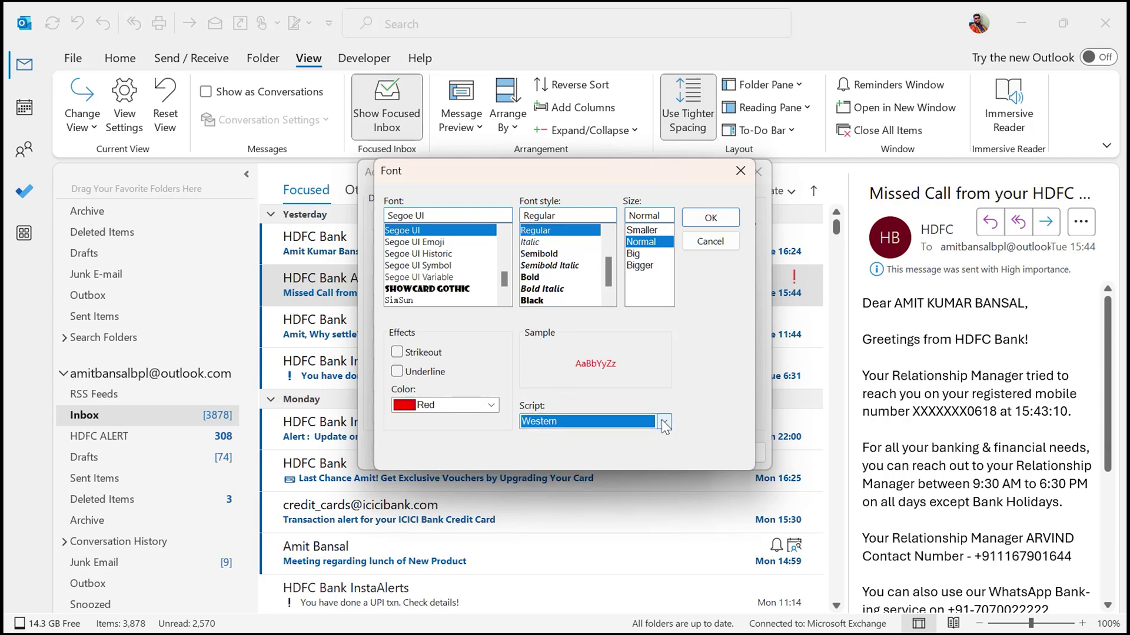
left_click(711, 219)
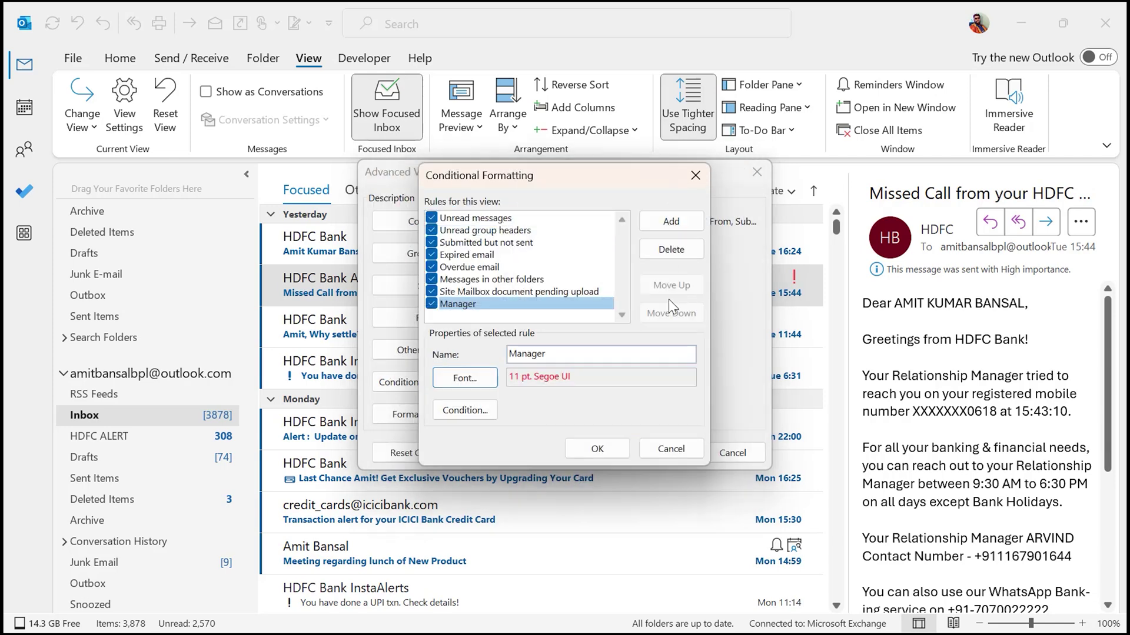
- Give the Manager rule a Filter condition matching the manager's e-mail address in the From box
left_click(474, 411)
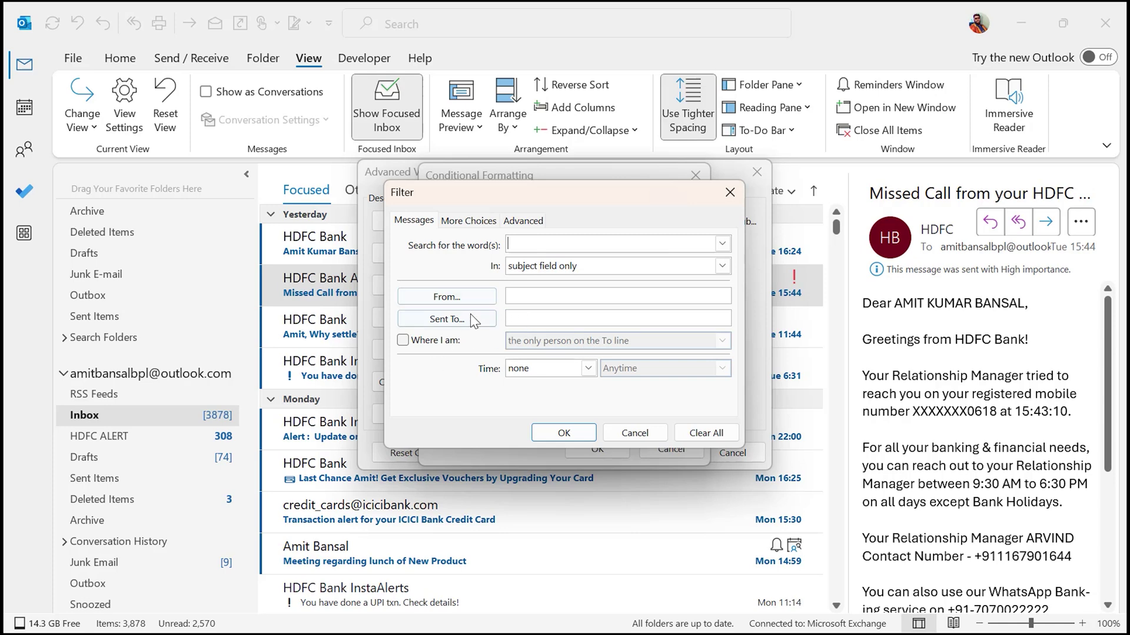
key("ctrl+Tab")
key("ctrl+Tab")
left_click(453, 344)
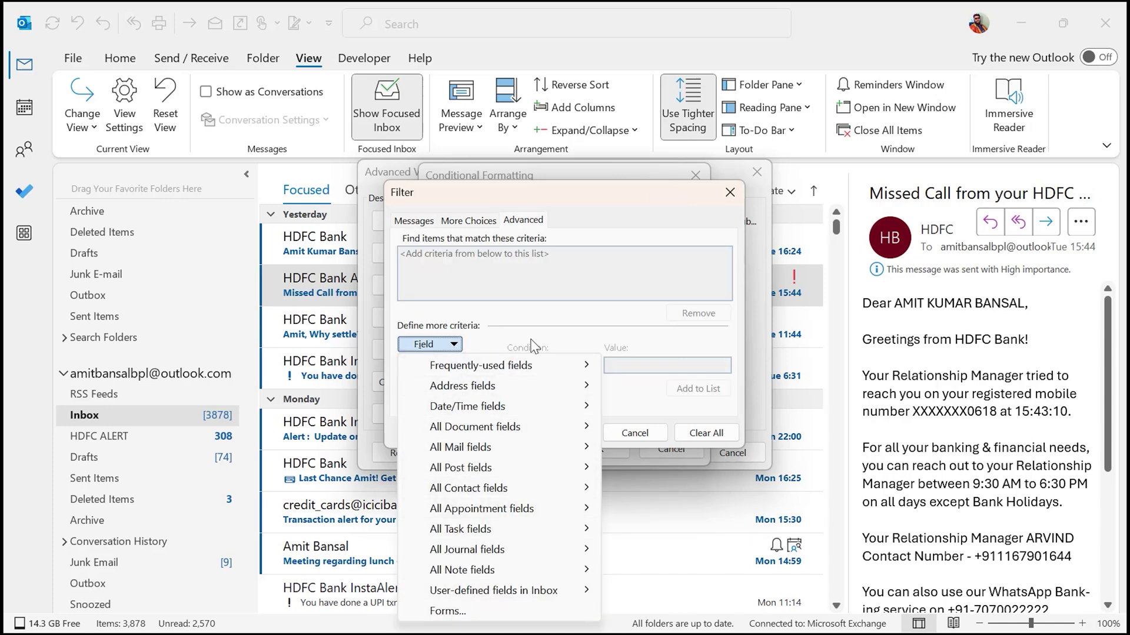
left_click(589, 321)
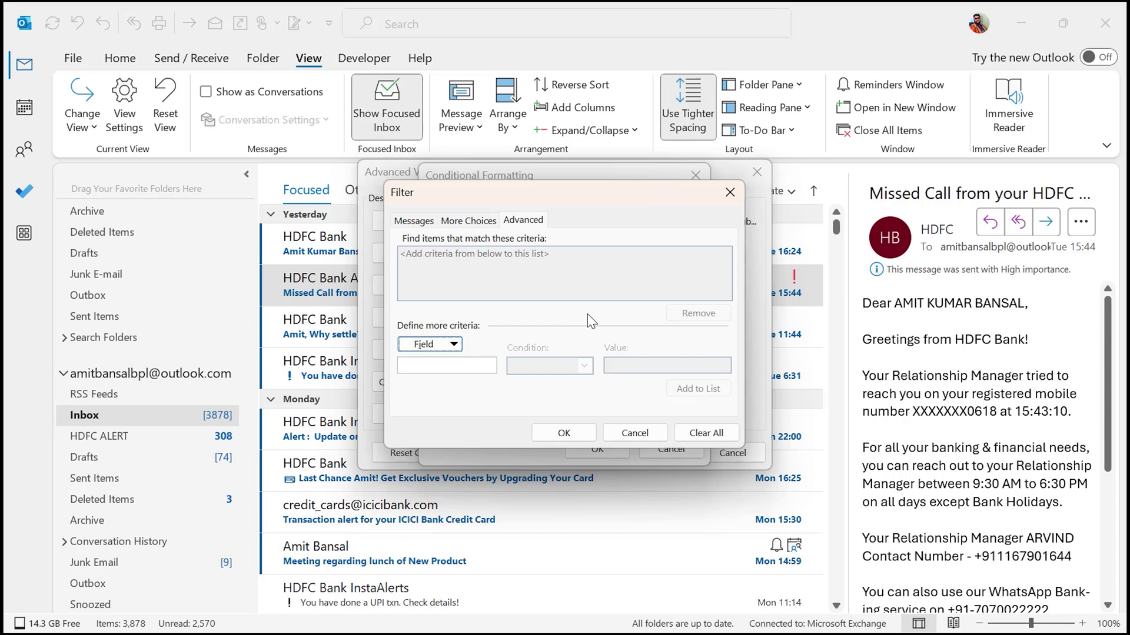
left_click(417, 222)
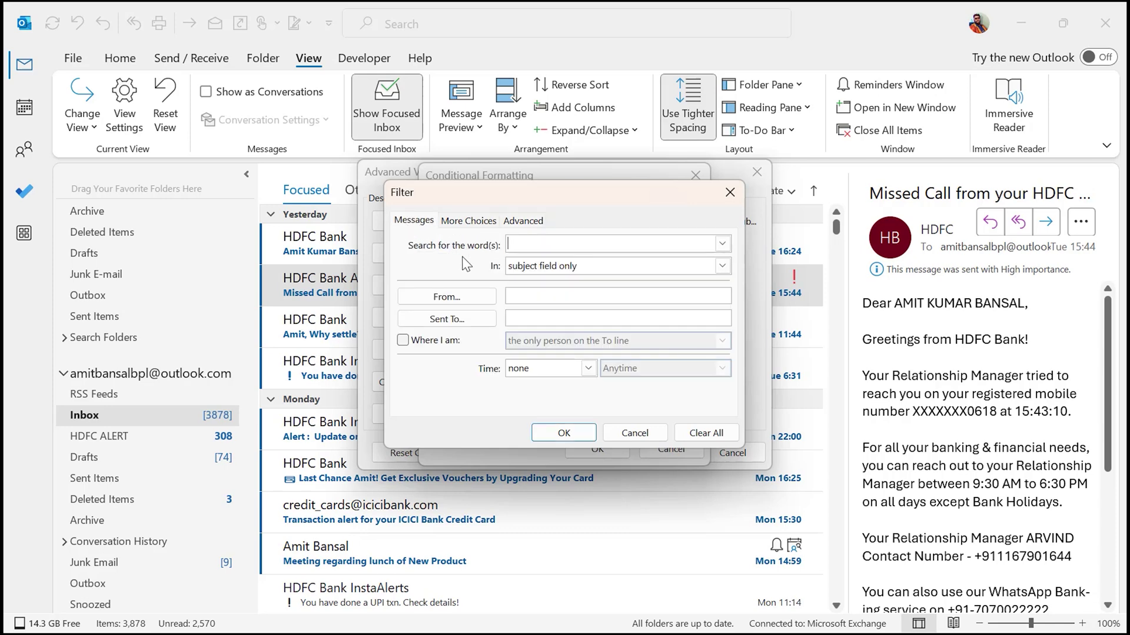
left_click(722, 266)
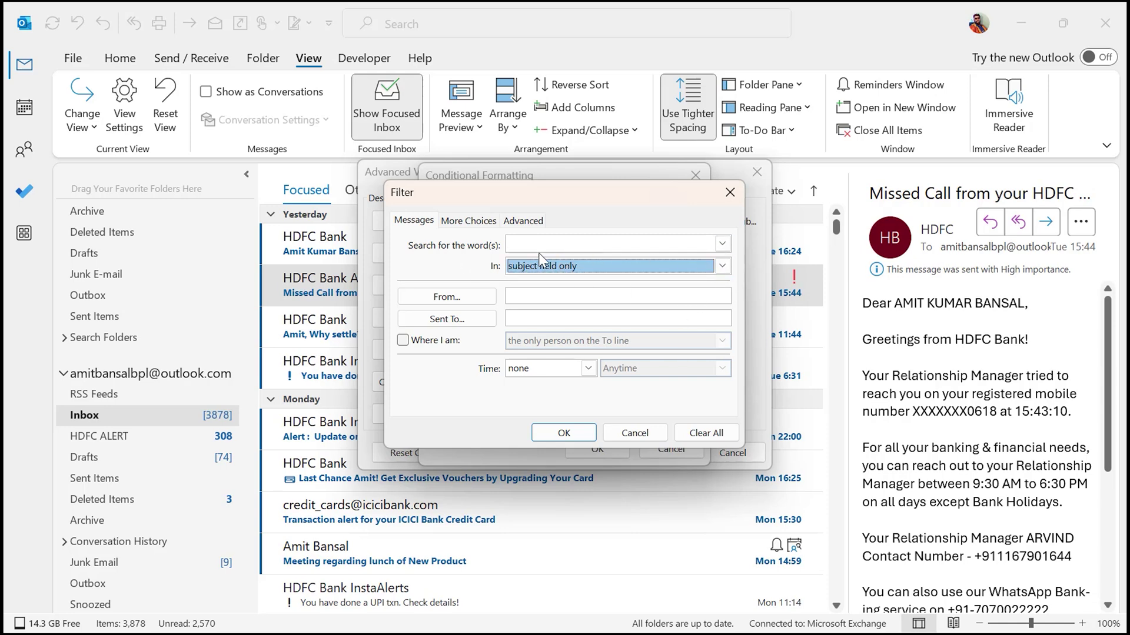
left_click(457, 297)
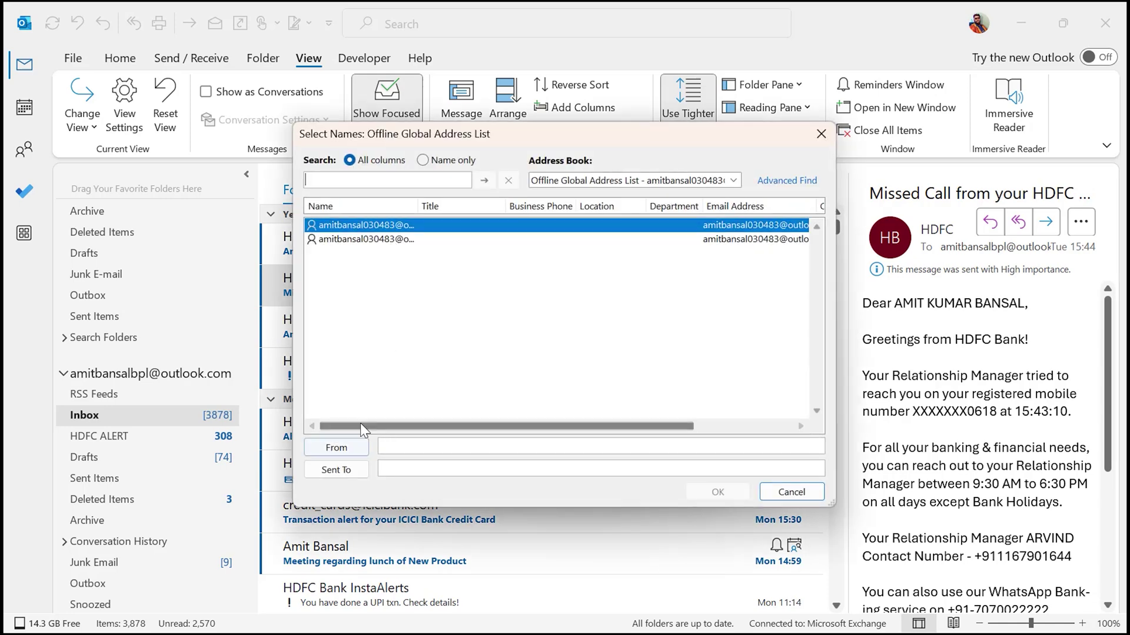
left_click(418, 451)
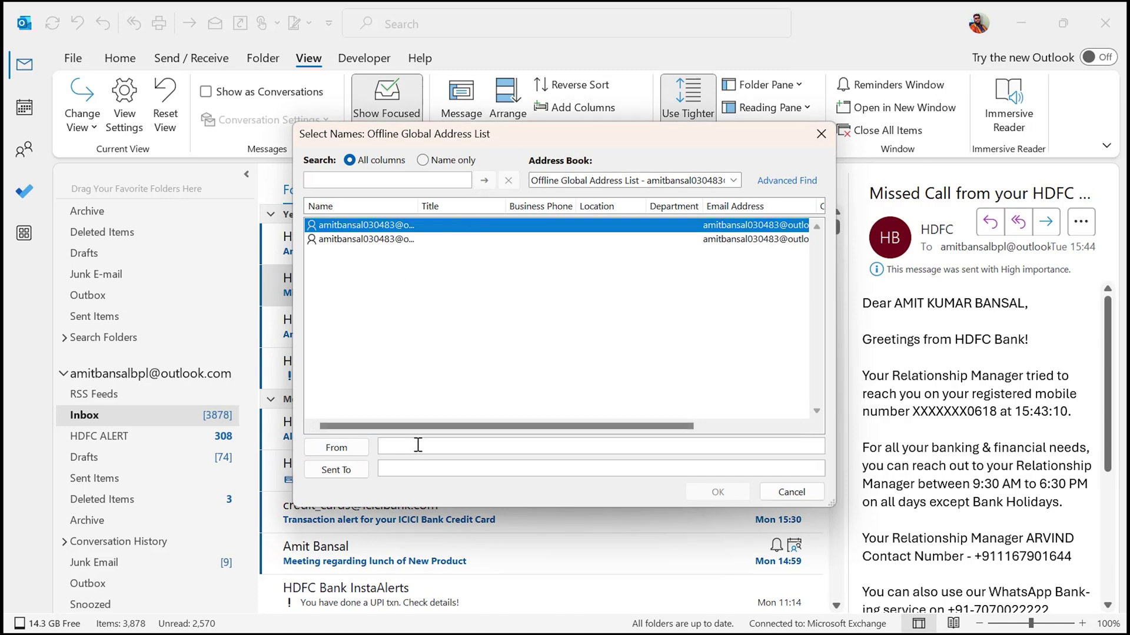
left_click(774, 485)
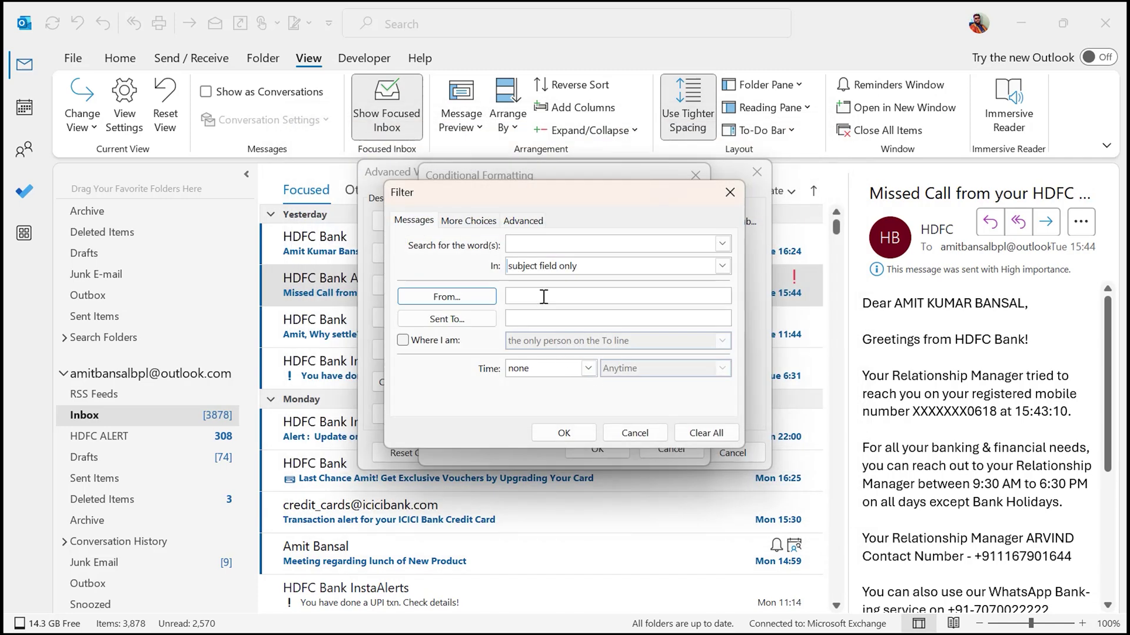
left_click(543, 298)
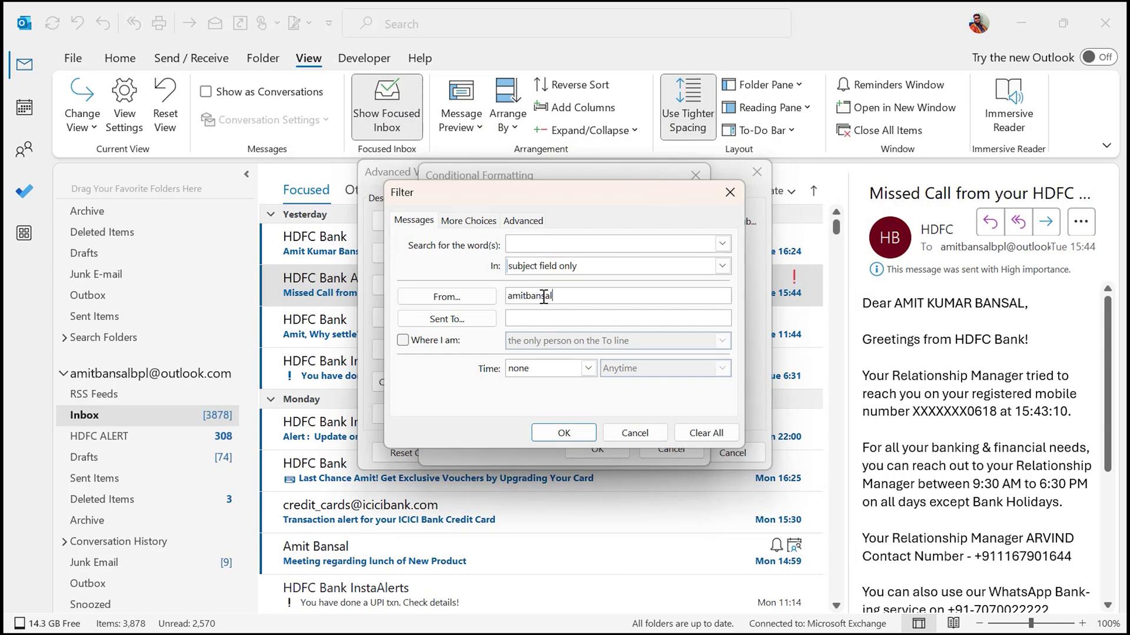
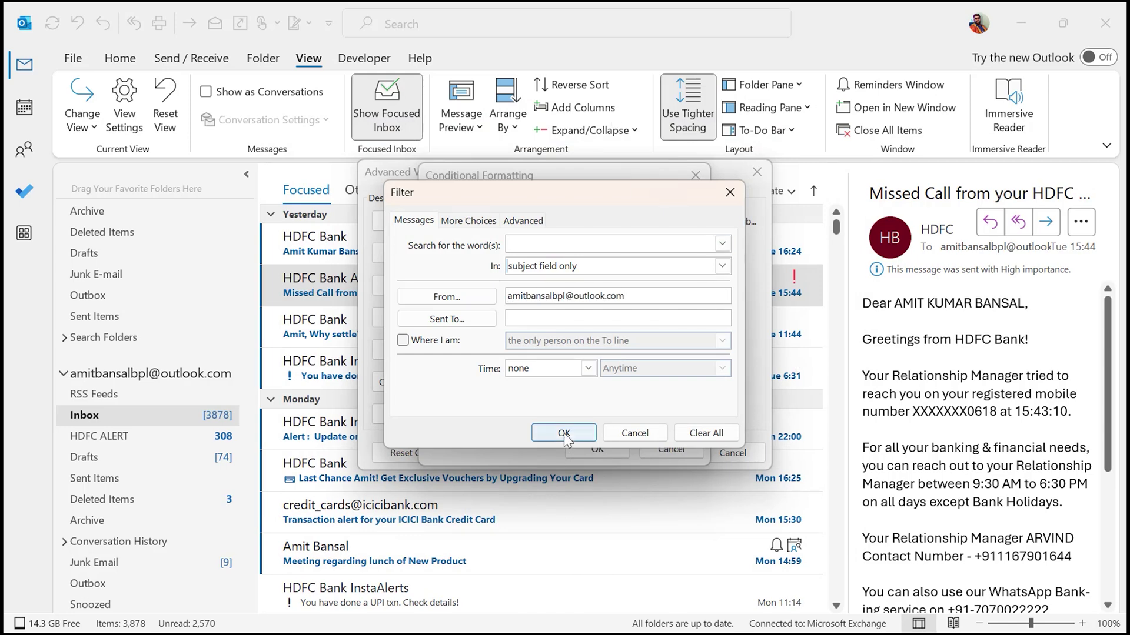
left_click(564, 434)
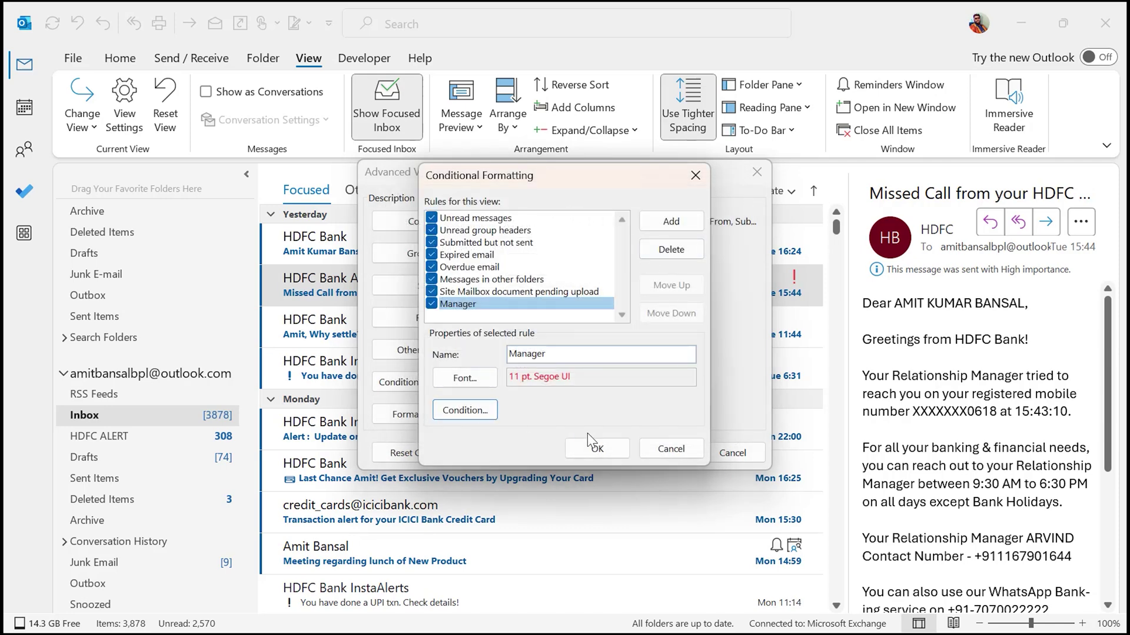
- Save the Manager rule and close the Conditional Formatting and Advanced View Settings dialogs
left_click(590, 440)
left_click(667, 450)
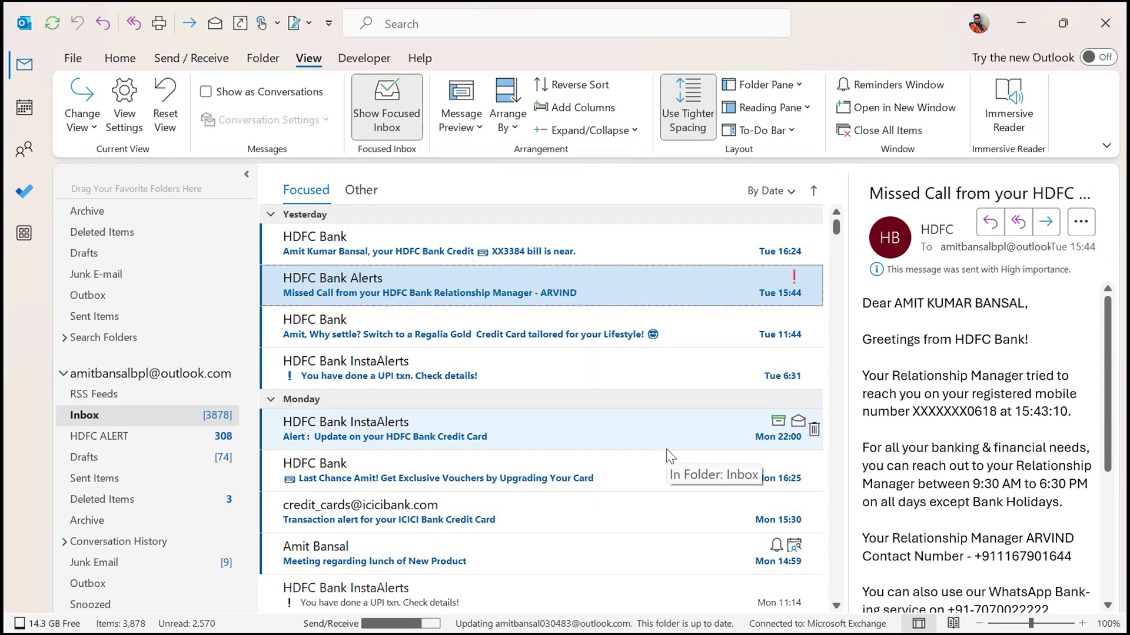